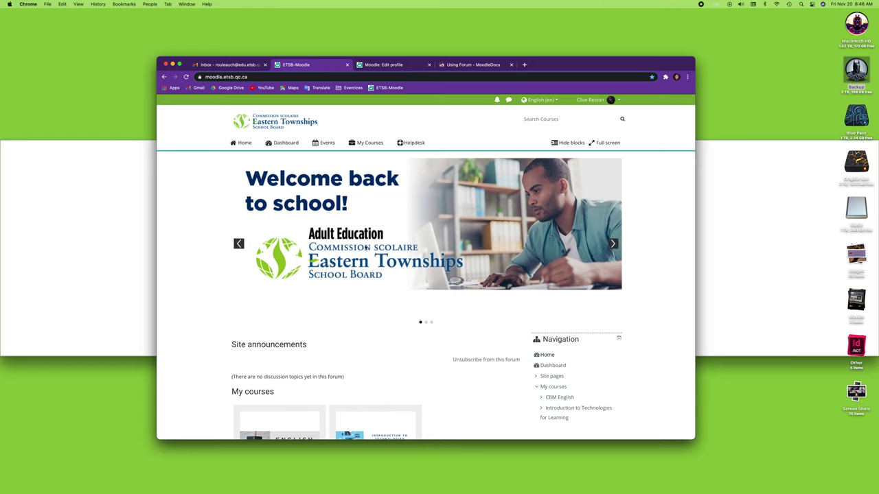
Go to Preferences through the user name menu at the top right
click(590, 101)
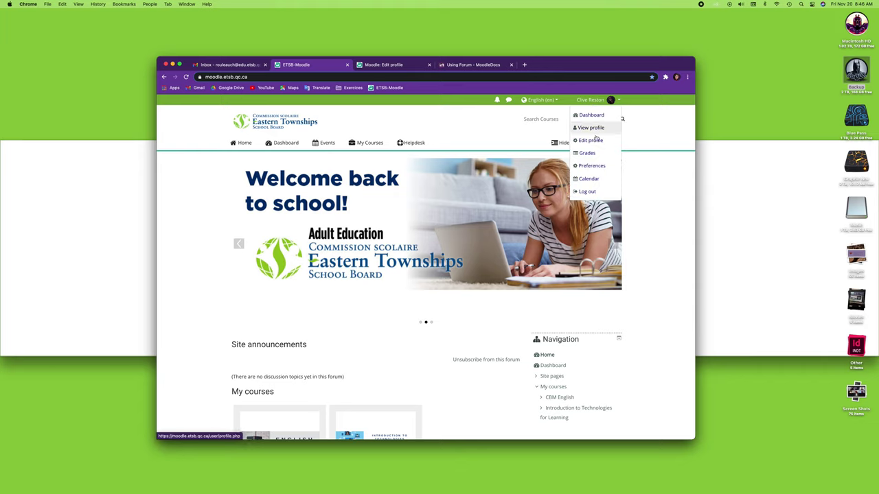
click(598, 167)
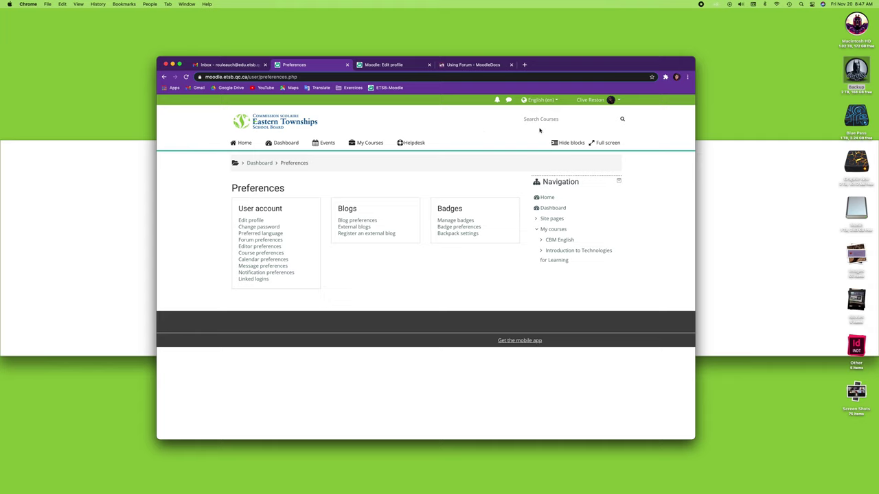
Scroll through the Edit profile form's General details, then return to the Preferences overview
click(587, 100)
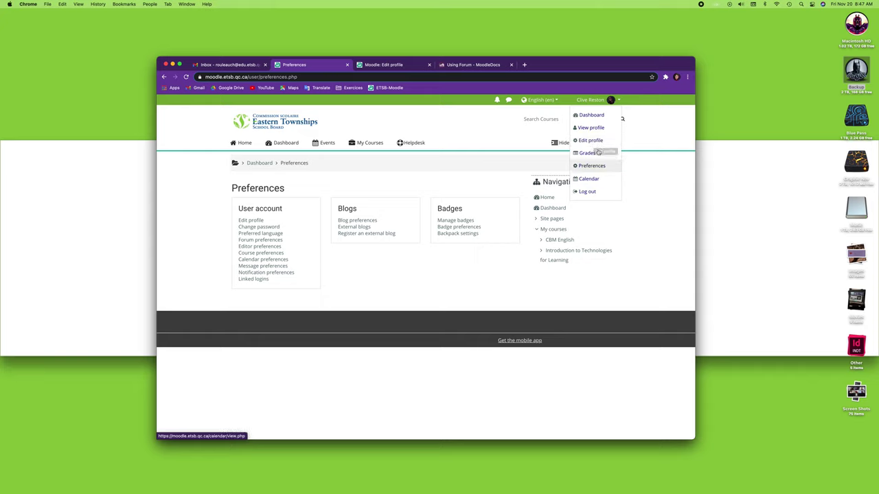
click(196, 223)
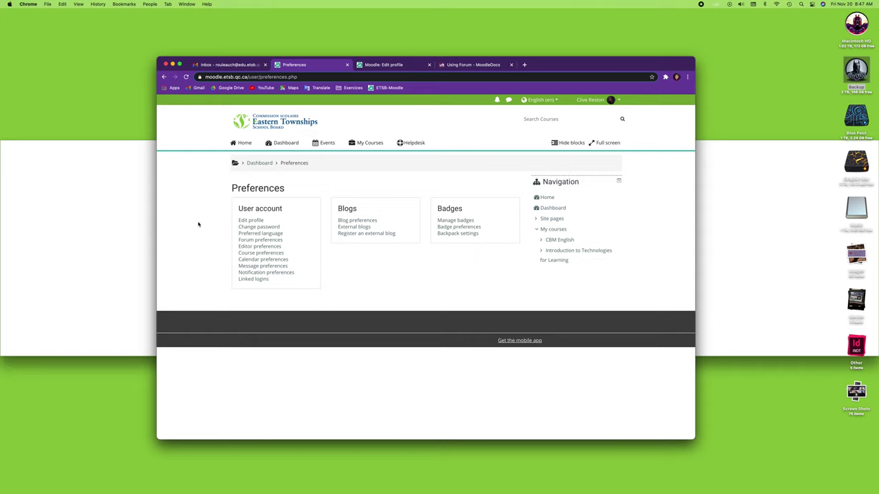
click(250, 220)
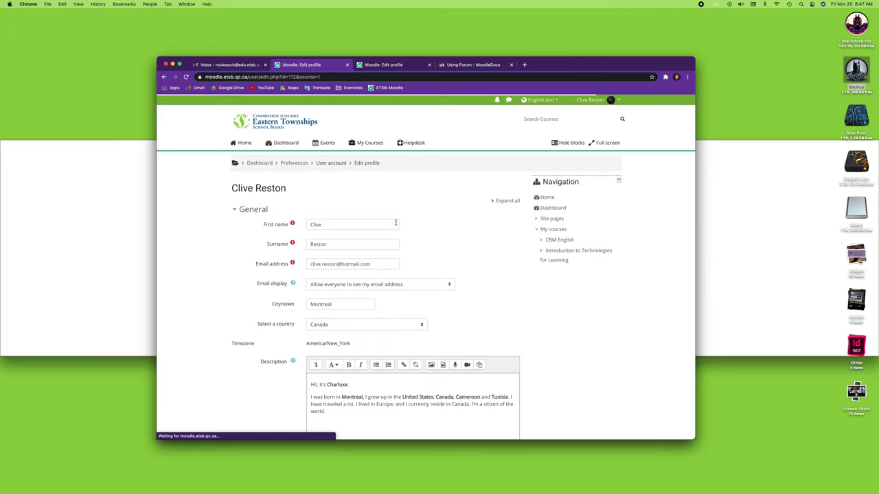
scroll(432, 224, down, 1)
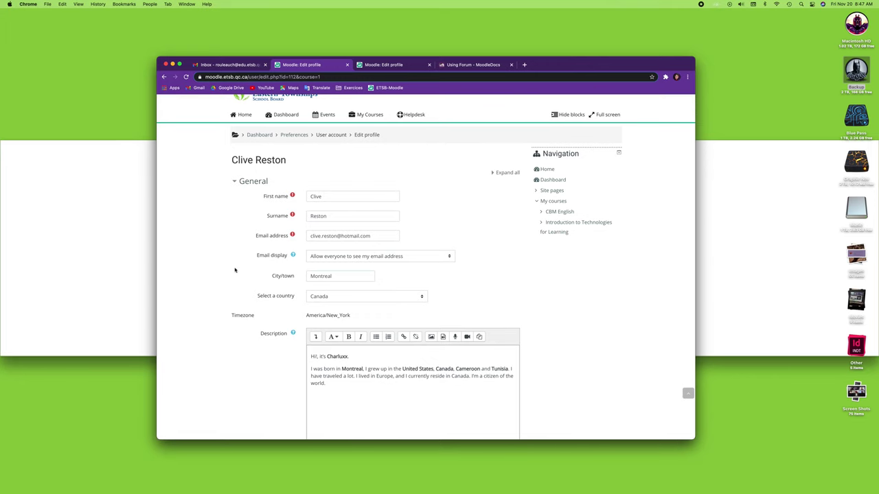
scroll(489, 245, down, 5)
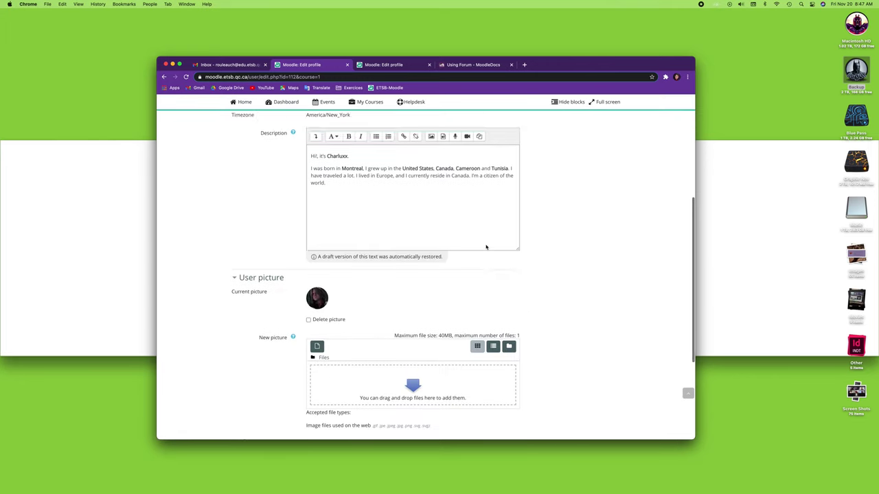
scroll(486, 247, up, 6)
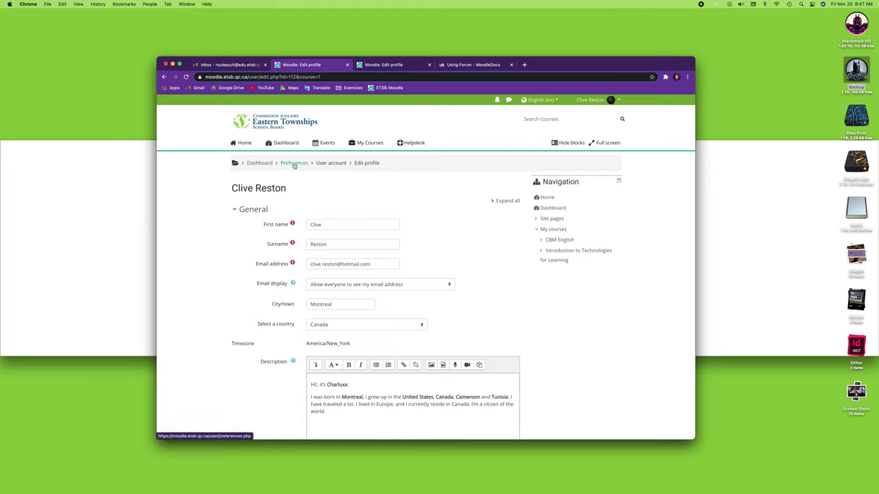
click(293, 164)
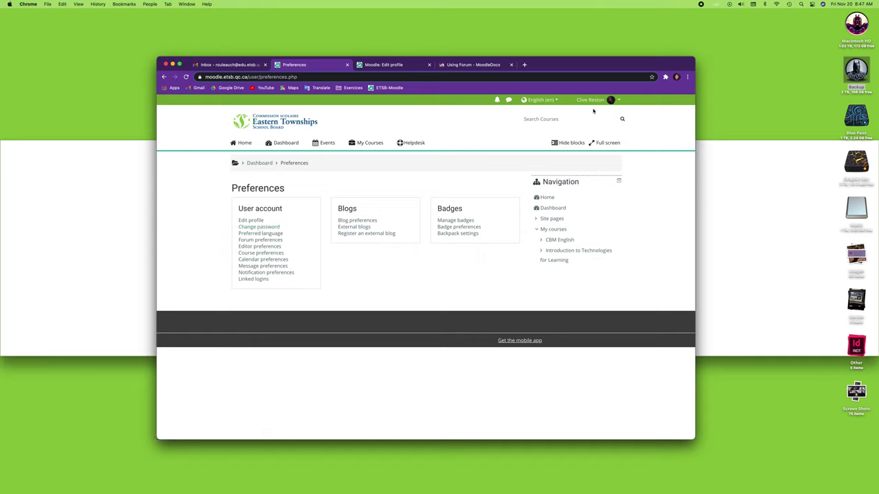
Read the password requirements on the Change password form without changing anything
click(253, 228)
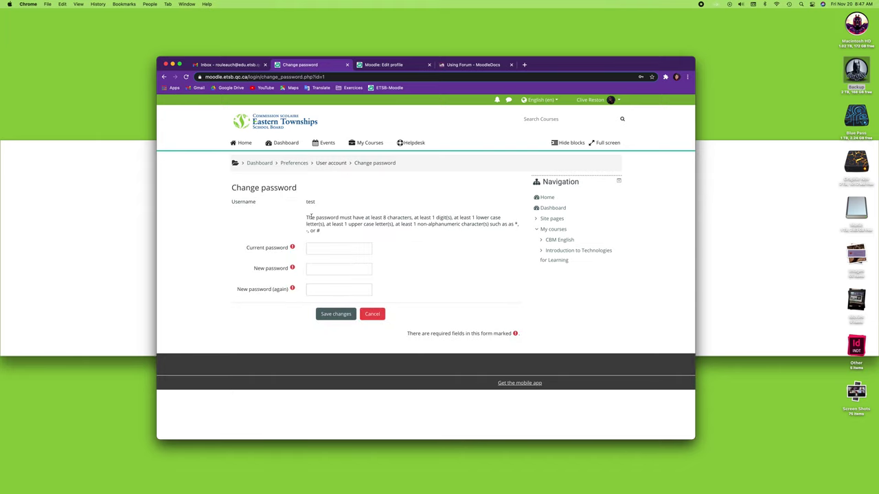
drag(304, 218, 372, 232)
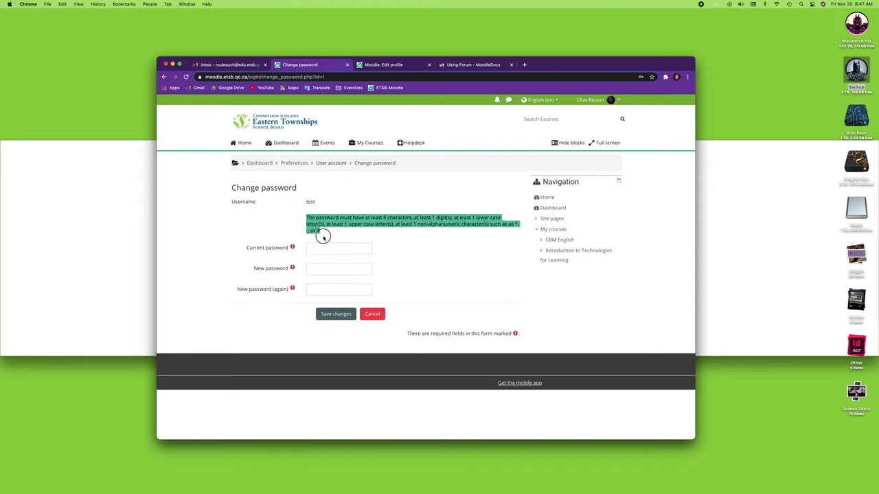
click(333, 221)
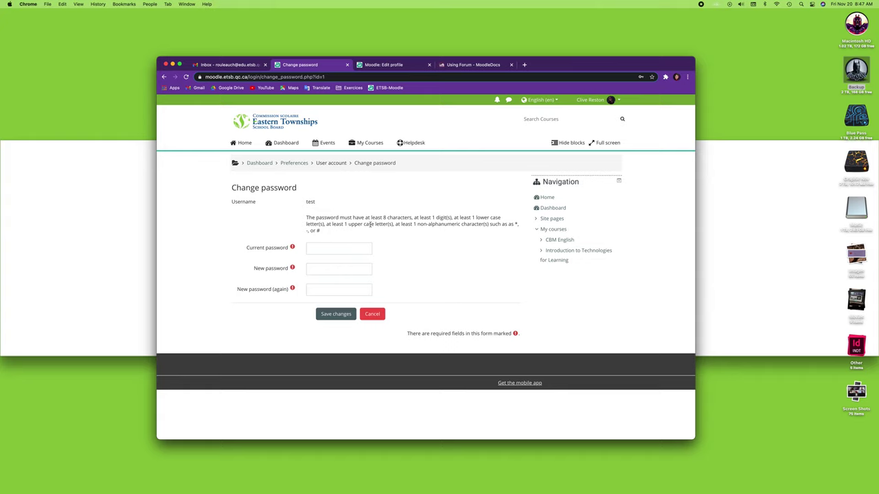
click(294, 164)
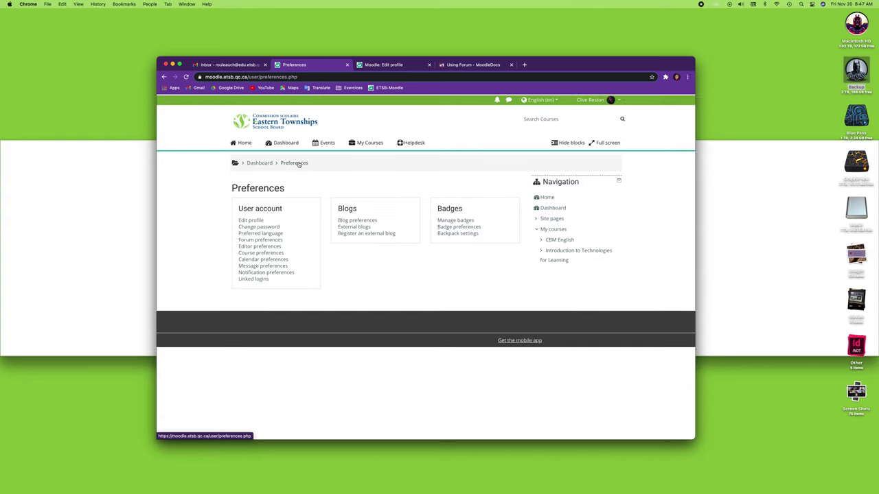
Check the Preferred language list, keeping English (en), and go back to Preferences
click(279, 235)
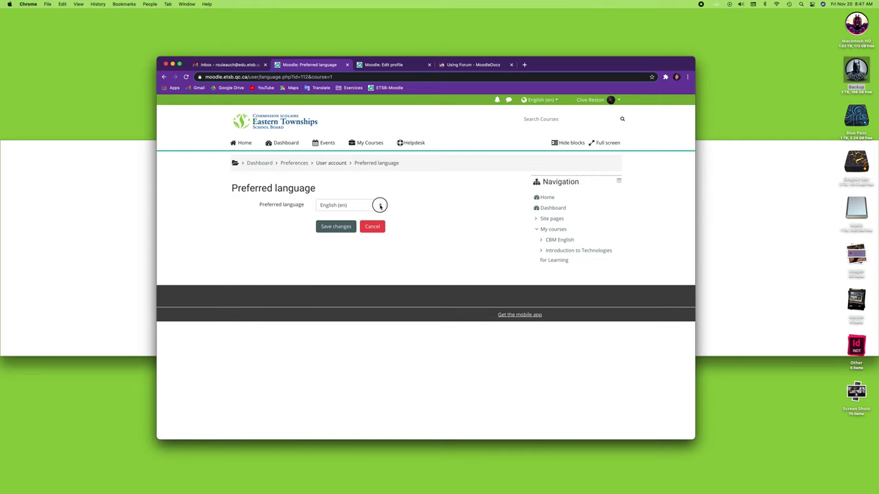
click(378, 205)
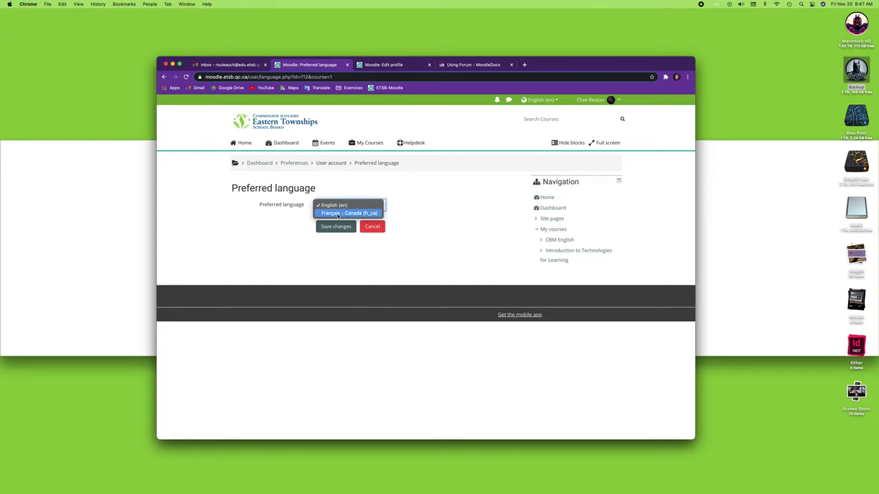
click(411, 213)
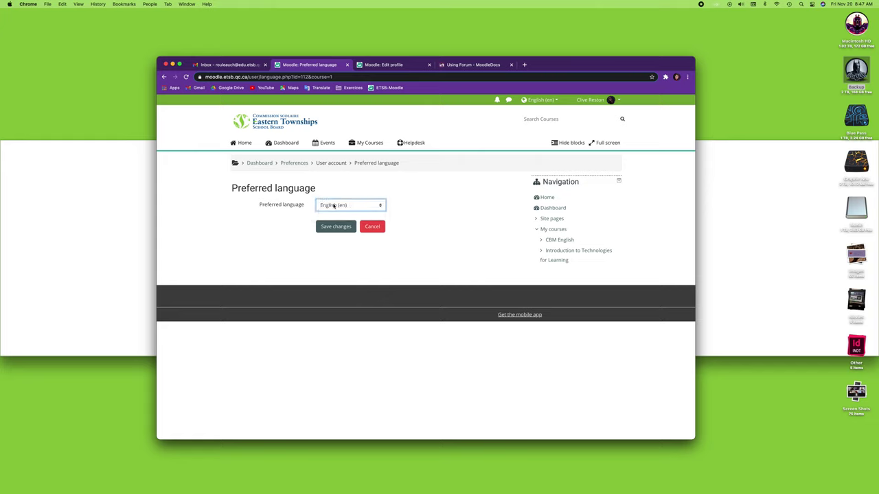
click(297, 167)
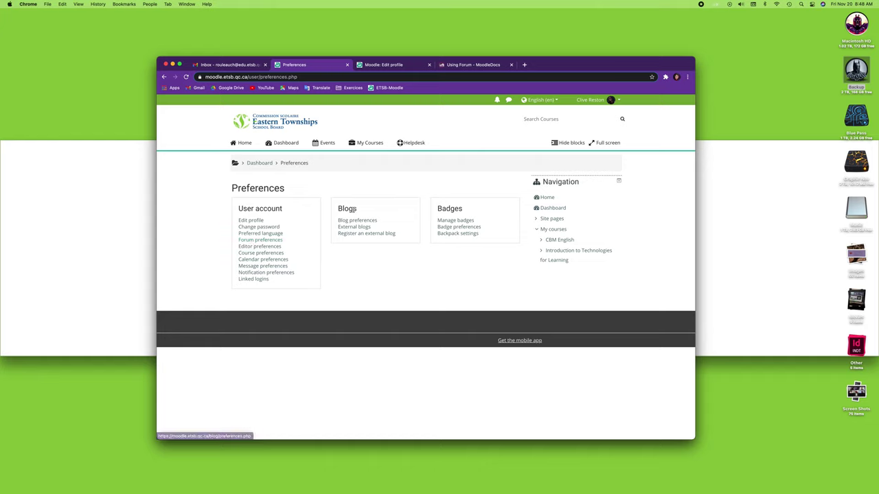
In Forum preferences, look over the email digest choices and read the digest types explanation
click(258, 242)
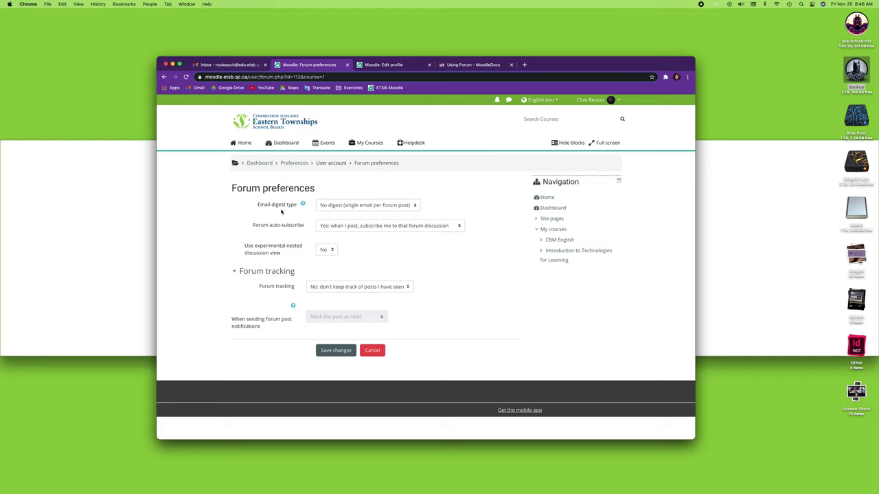
click(414, 205)
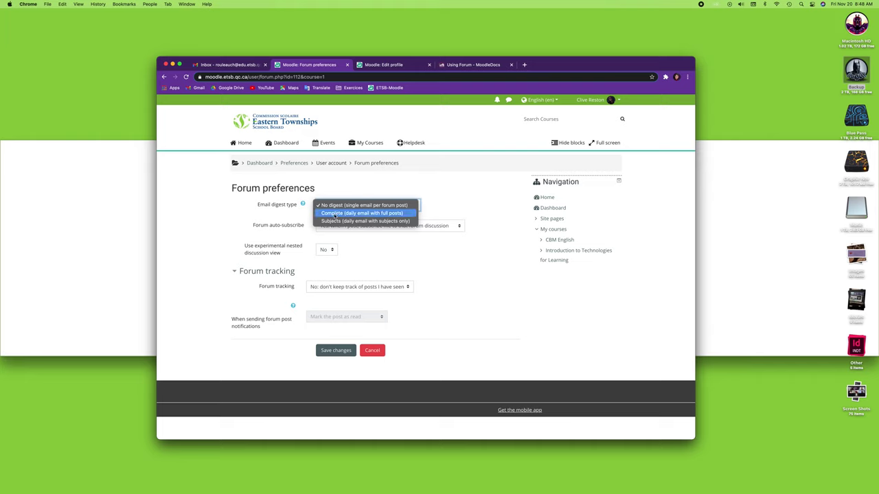
click(247, 222)
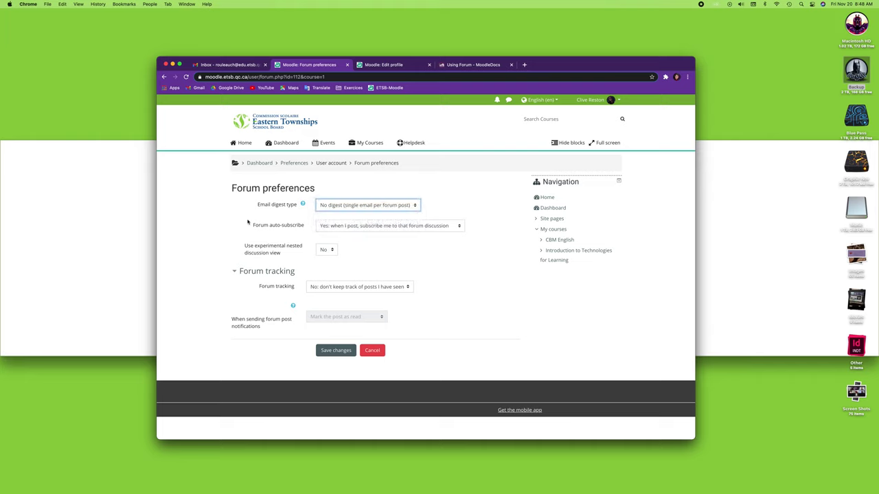
click(303, 205)
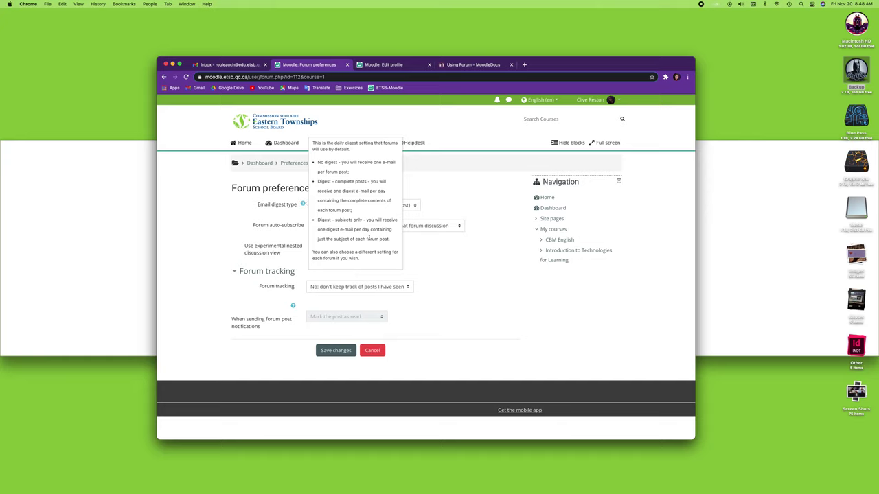
click(430, 252)
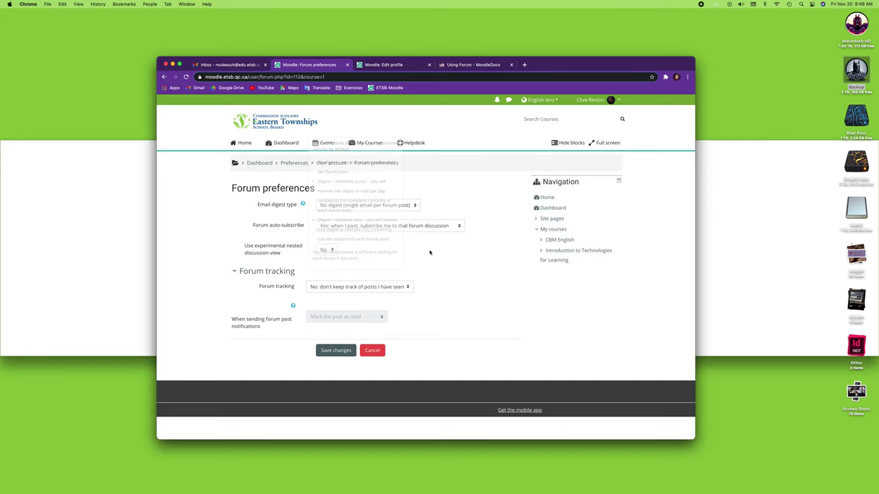
Set Email digest type to Subjects and Forum auto-subscribe to No
click(414, 205)
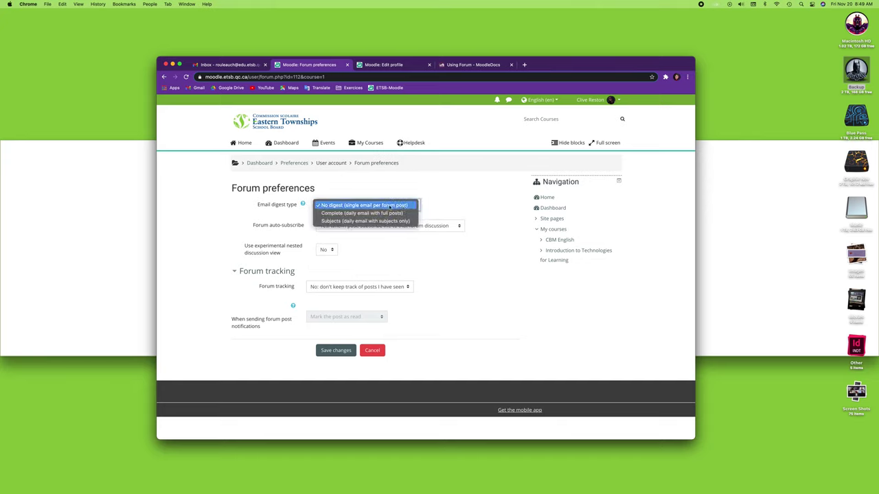
click(333, 221)
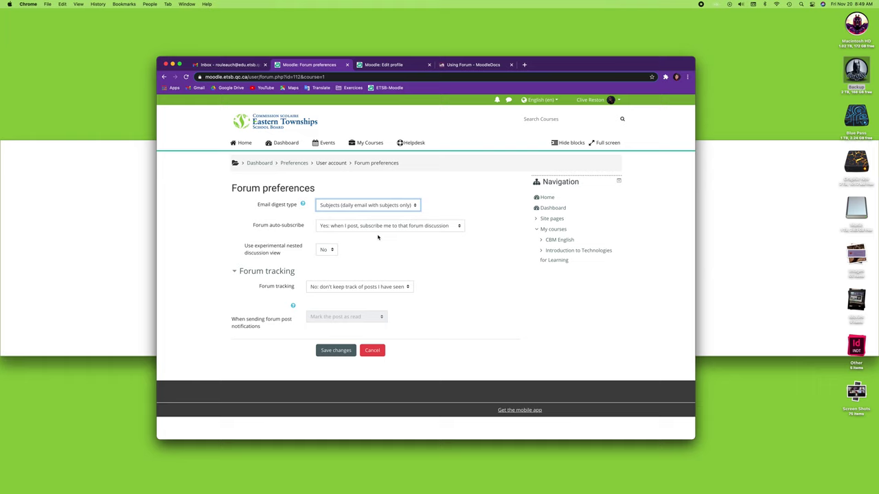
click(452, 232)
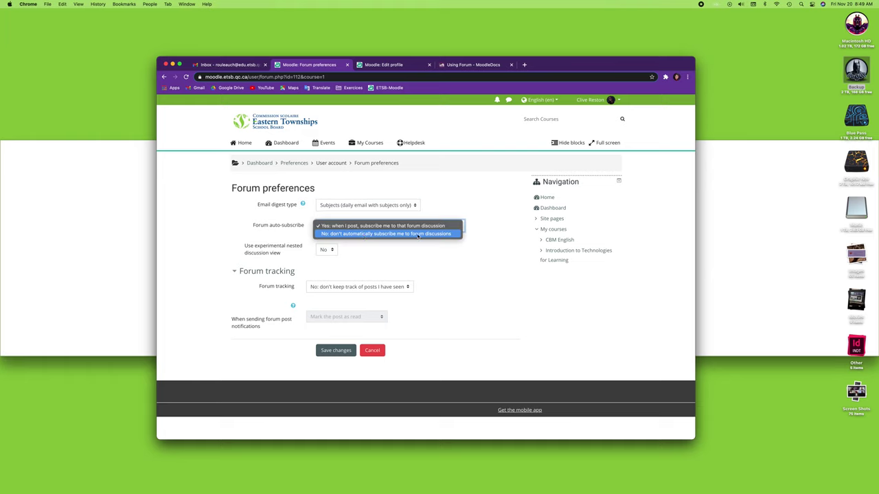
click(418, 235)
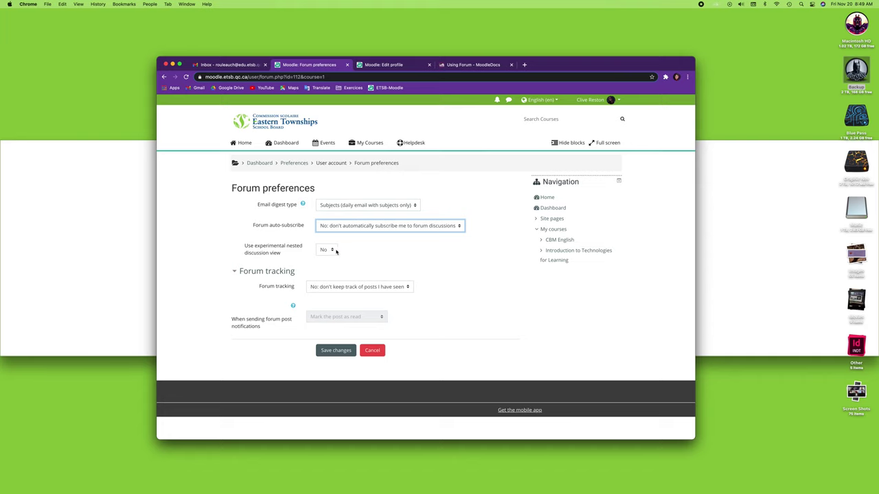
Scroll the Using Forum – MoodleDocs page, then close its tab
click(473, 64)
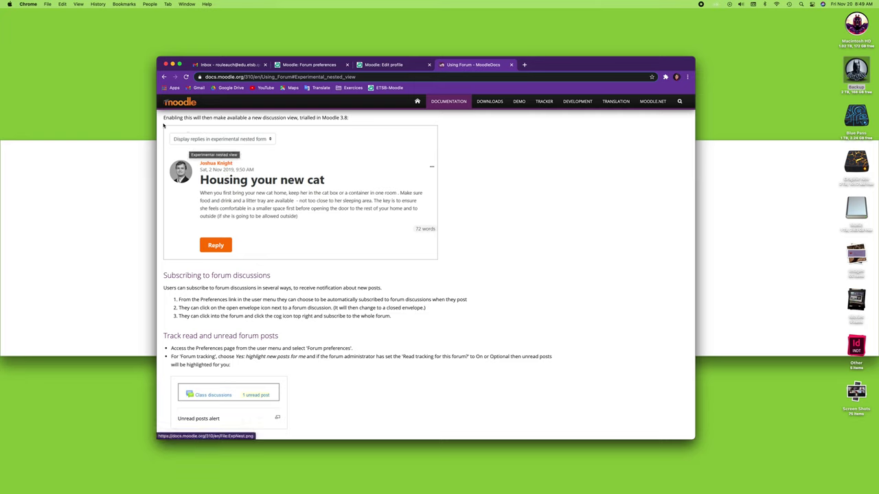
scroll(206, 131, up, 1)
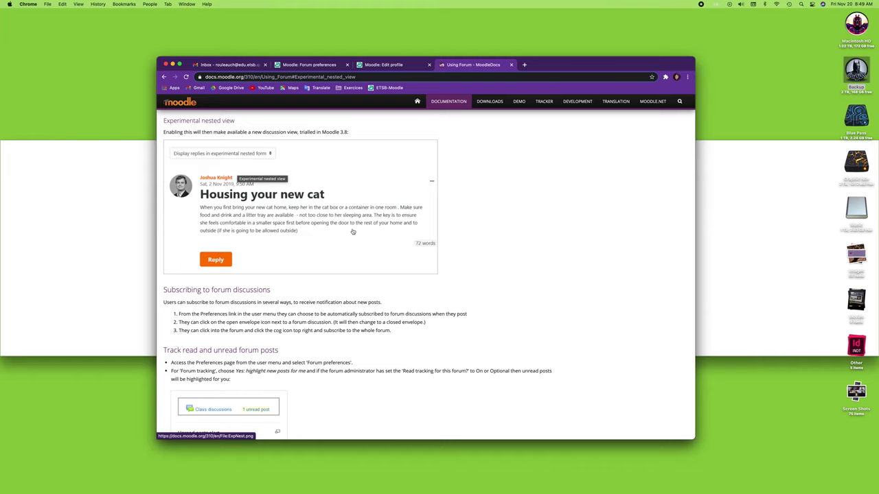
click(512, 65)
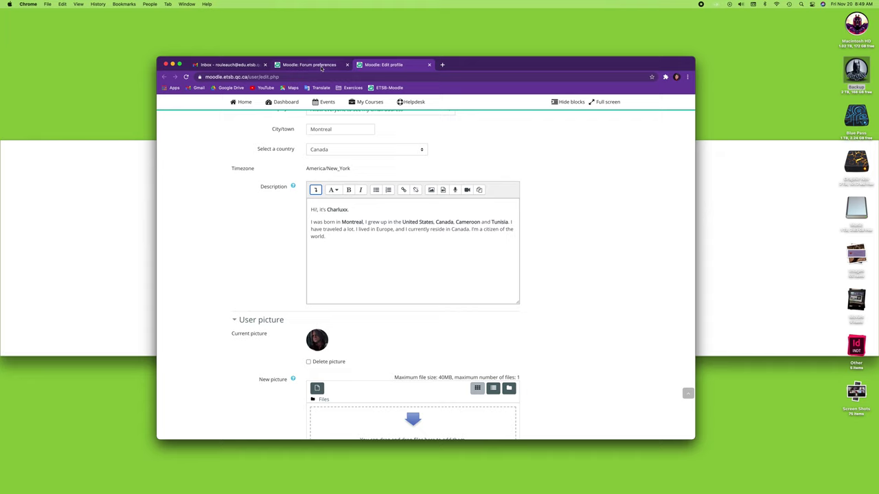
Keep nested discussion view off, set Forum tracking back to No, and save the forum preferences
click(309, 64)
click(328, 249)
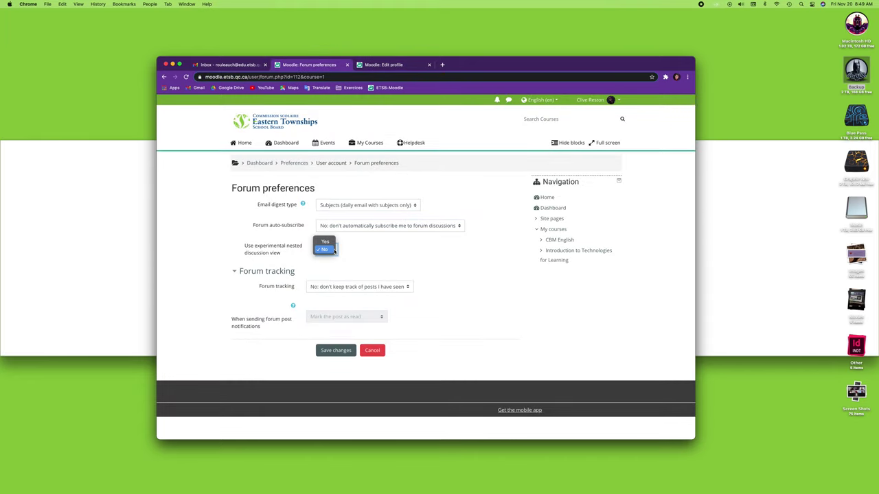
click(328, 250)
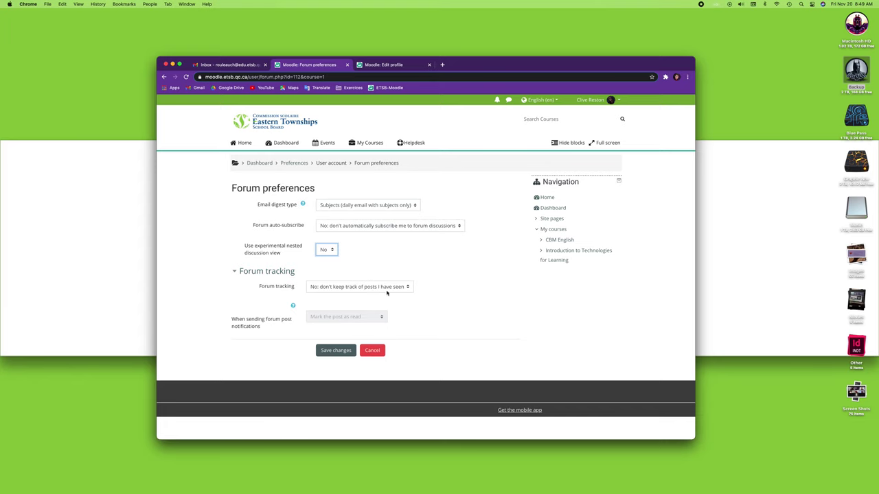
click(409, 291)
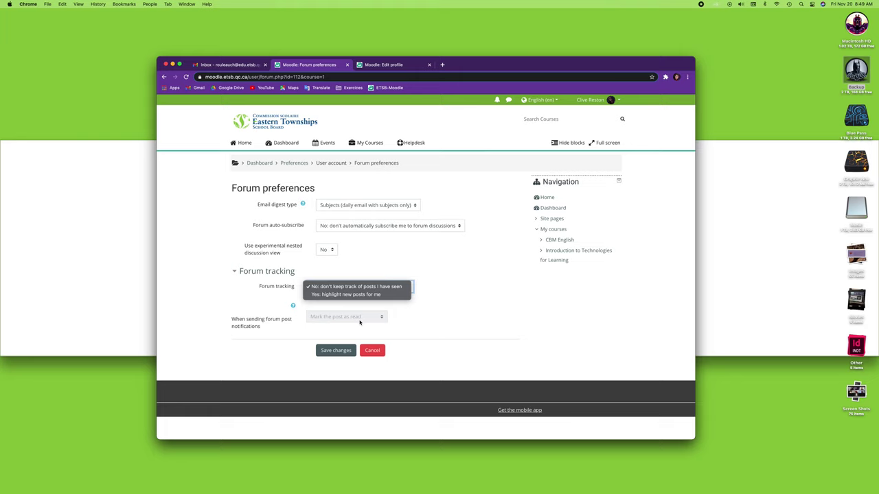
click(364, 294)
click(348, 319)
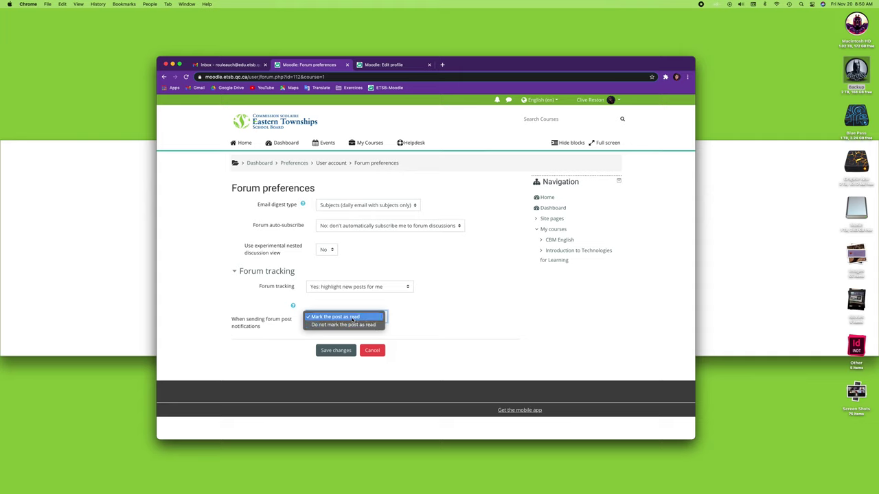
click(411, 319)
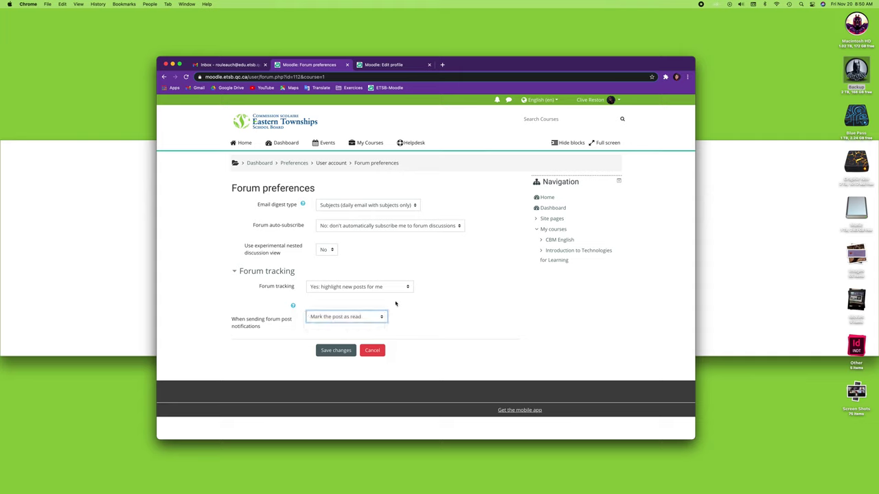
click(377, 288)
click(362, 279)
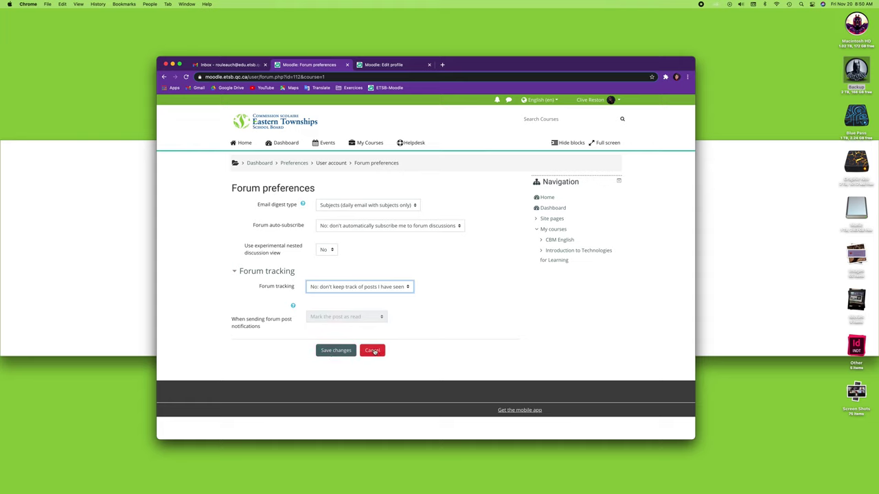
click(331, 351)
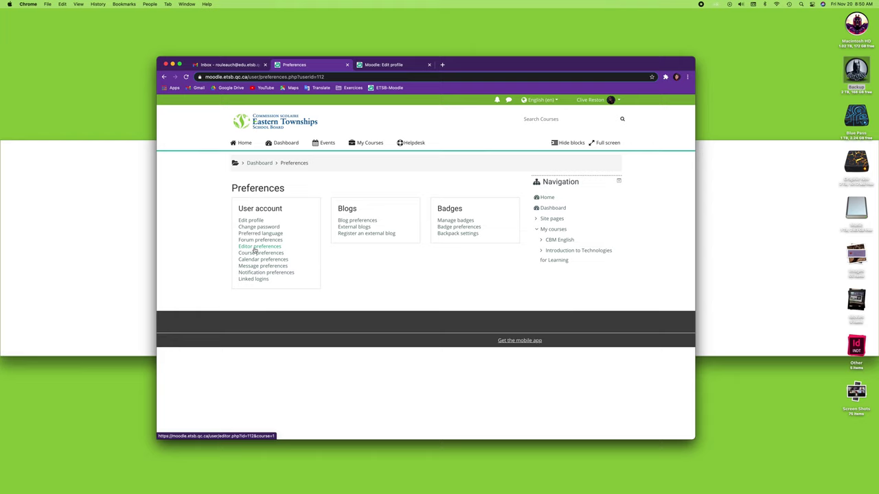
Expand the profile description editor's full formatting toolbar, then return to Editor preferences showing Default editor
click(254, 248)
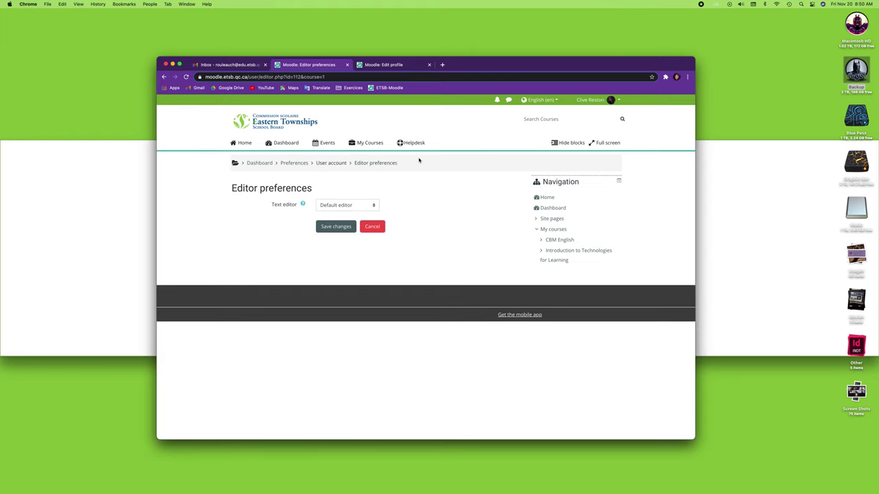
click(384, 65)
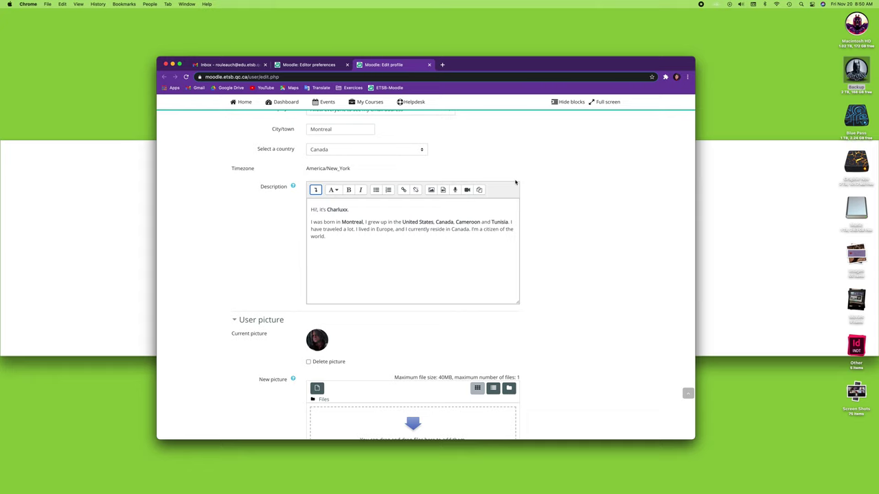
click(334, 190)
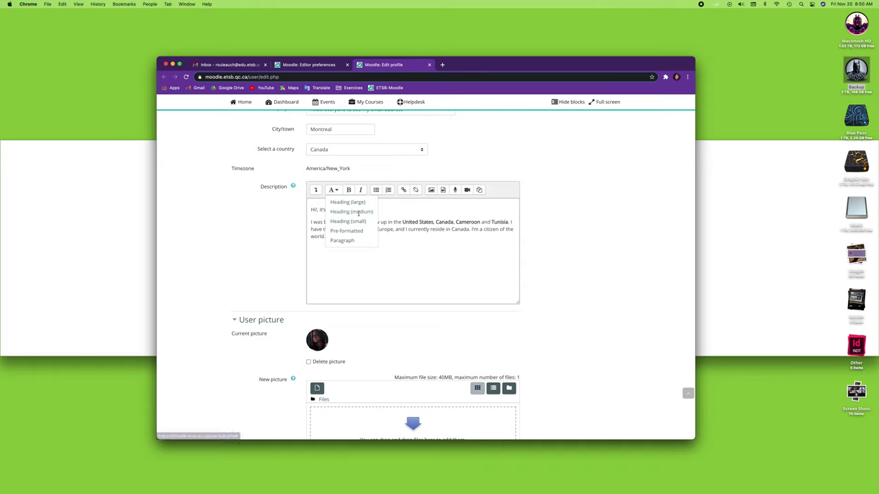
key(Escape)
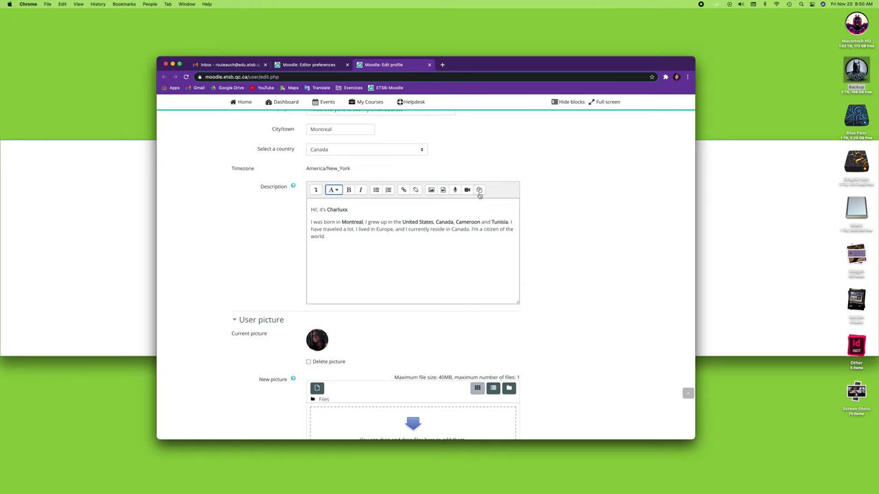
click(315, 190)
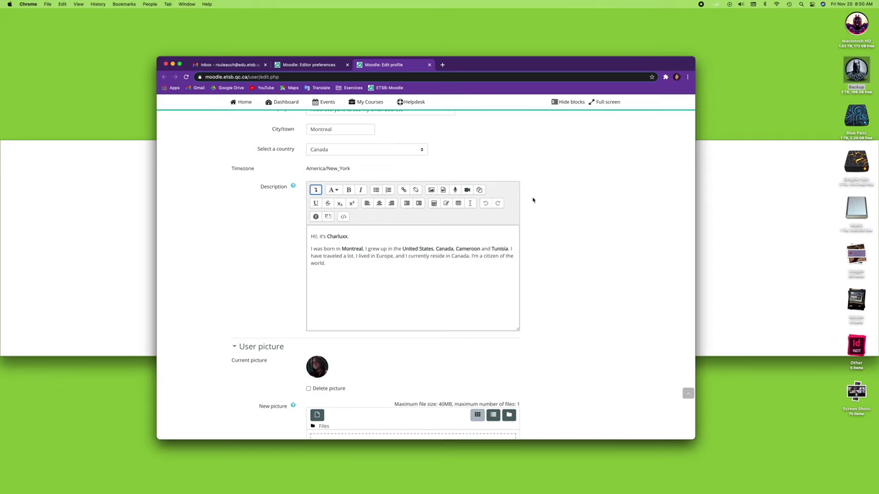
click(303, 65)
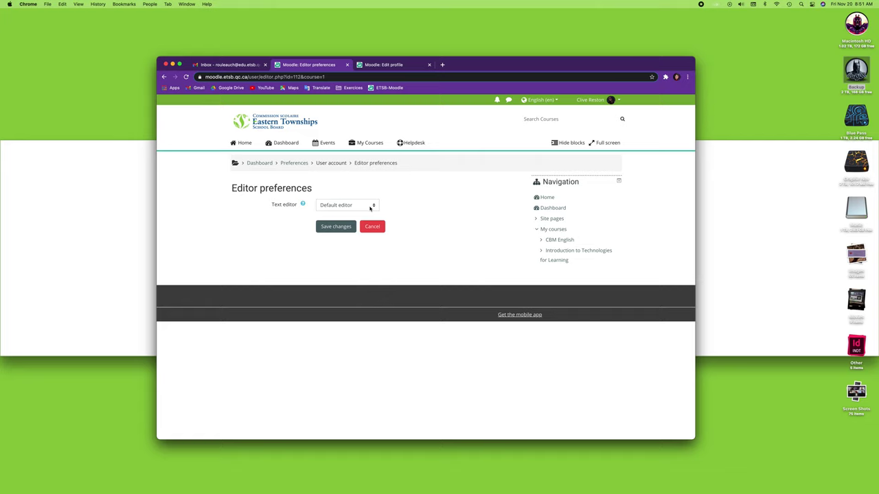
Save Plain text area as the text editor and reload the Edit profile page
click(370, 208)
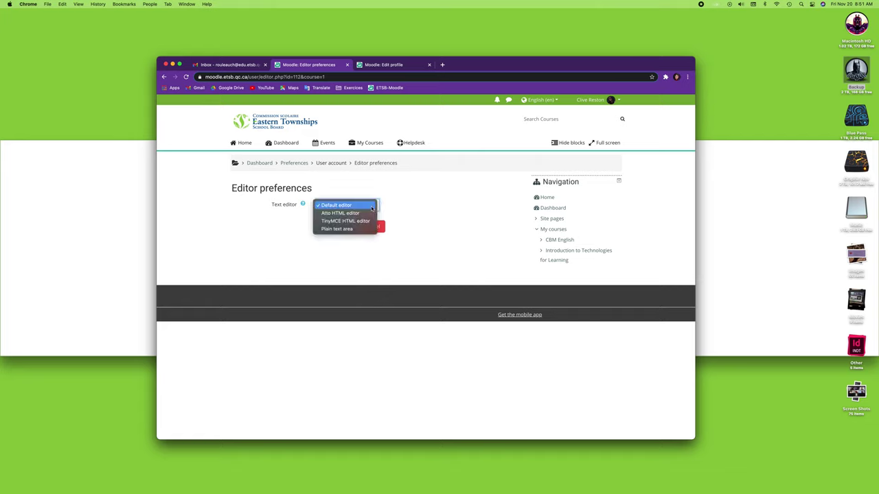
click(332, 230)
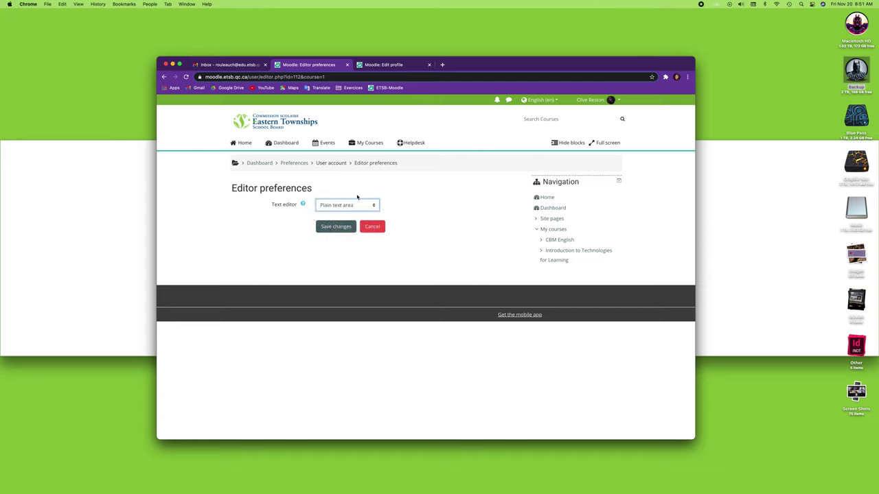
click(336, 226)
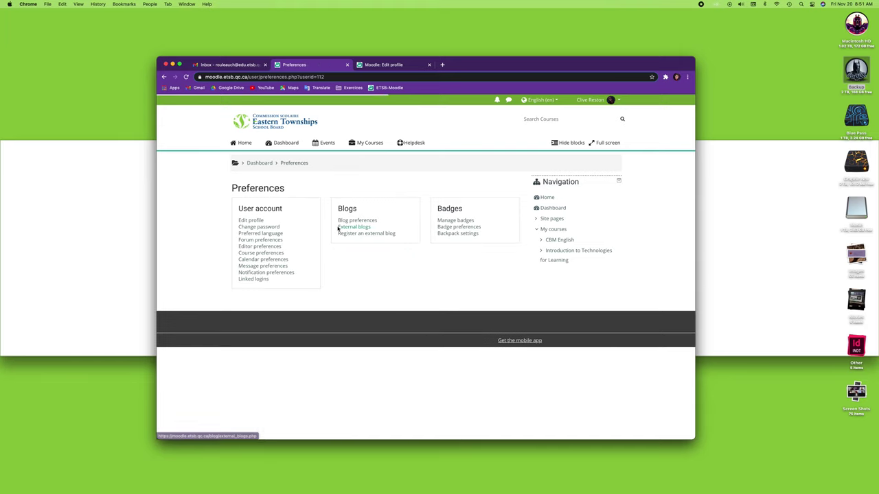
click(393, 65)
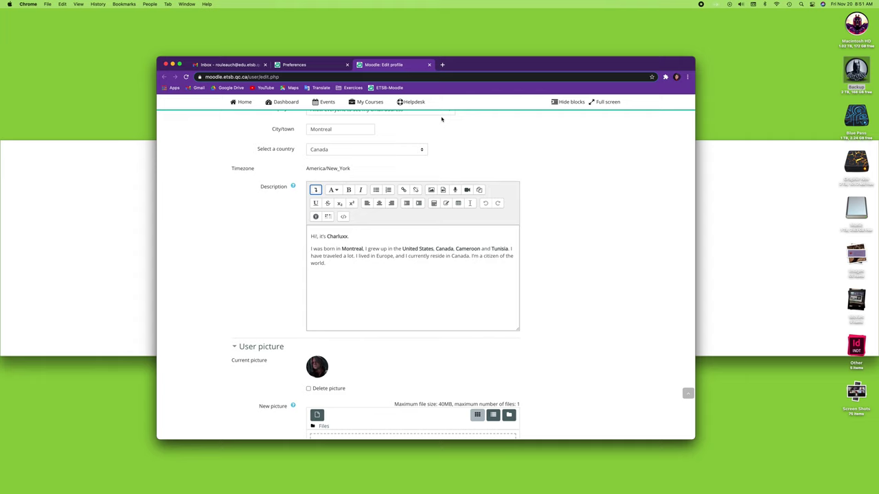
key(super+r)
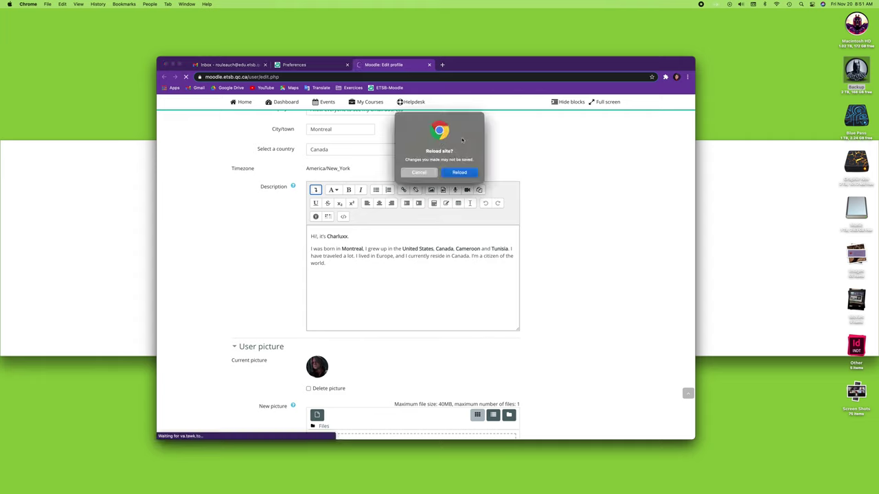
Confirm the reload, inspect the description's raw HTML tags and HTML format, then return to Preferences
click(461, 174)
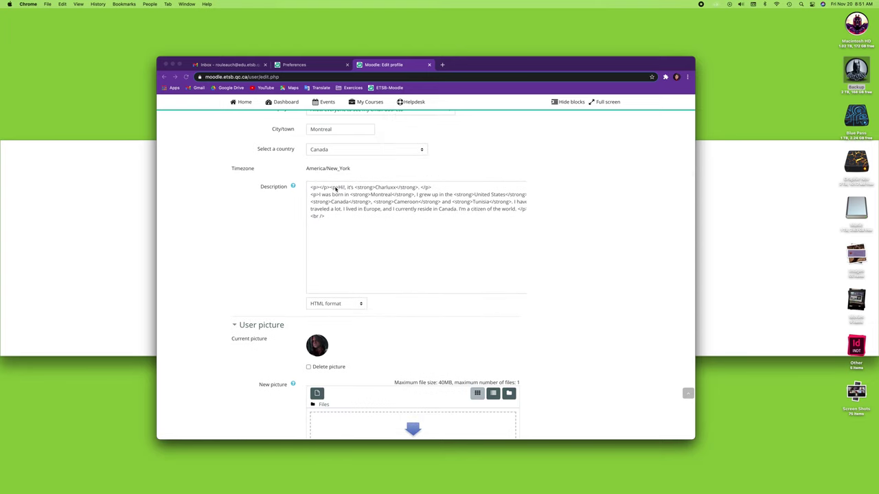
drag(335, 187, 320, 187)
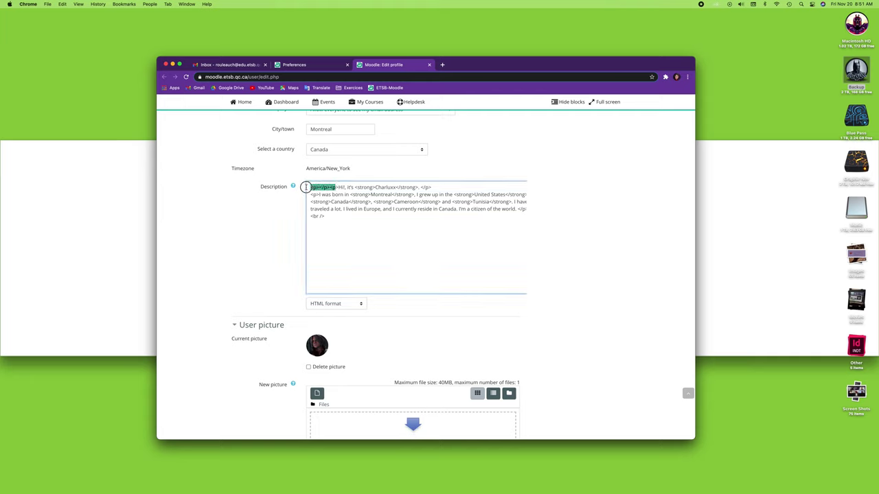
click(338, 189)
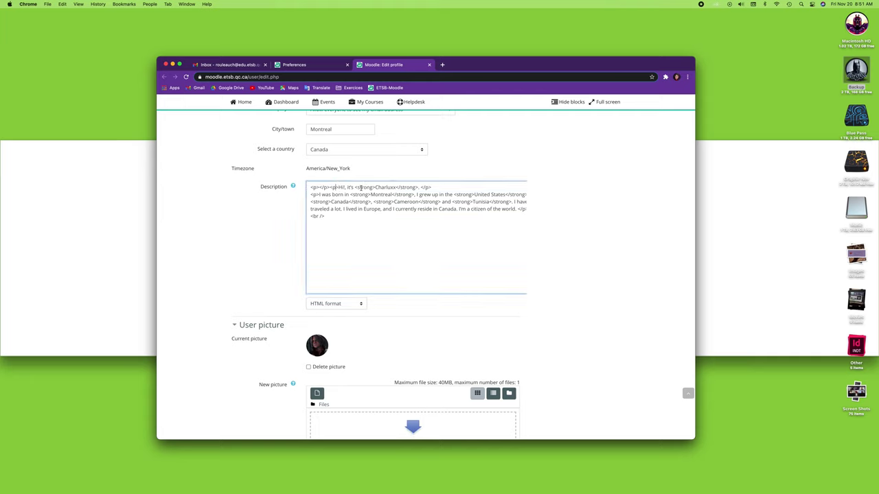
drag(355, 187, 376, 188)
click(470, 195)
click(356, 306)
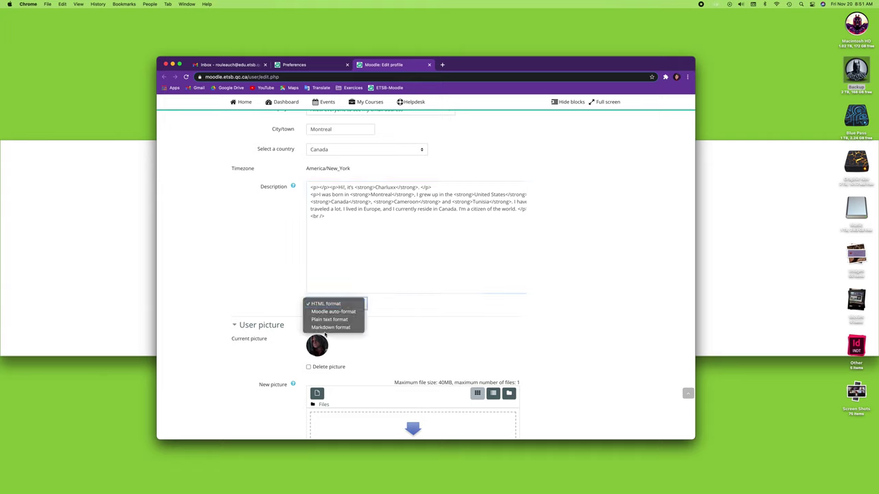
click(328, 282)
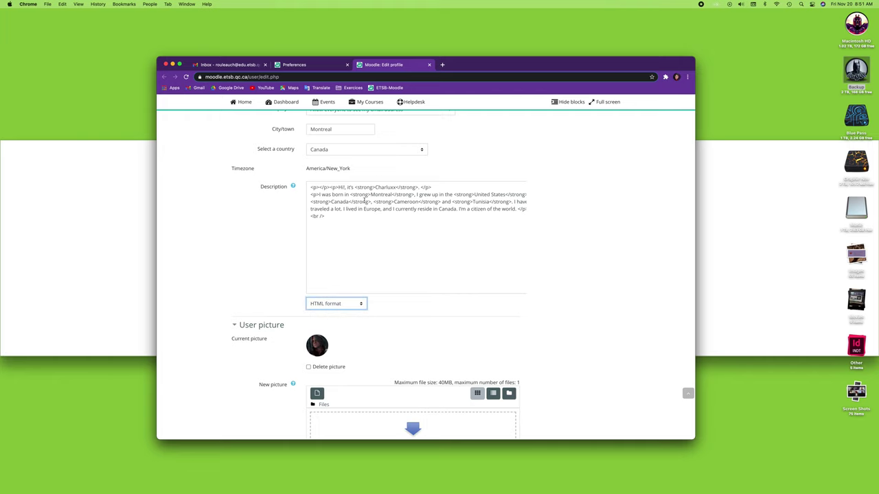
click(306, 64)
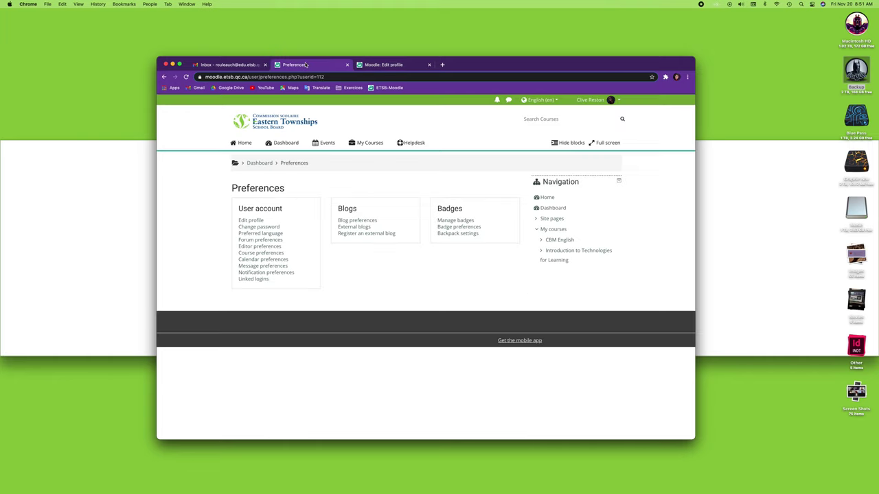
Save Default editor as the text editor and check the profile description shows formatted again
click(253, 246)
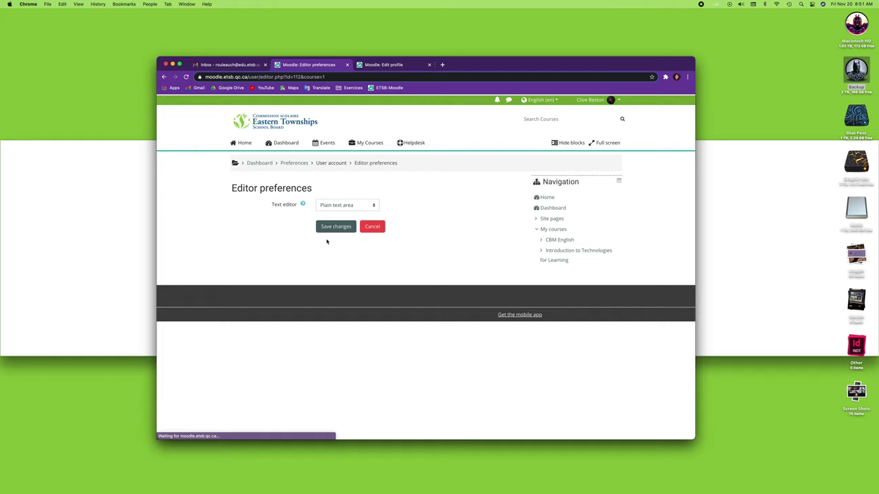
click(344, 204)
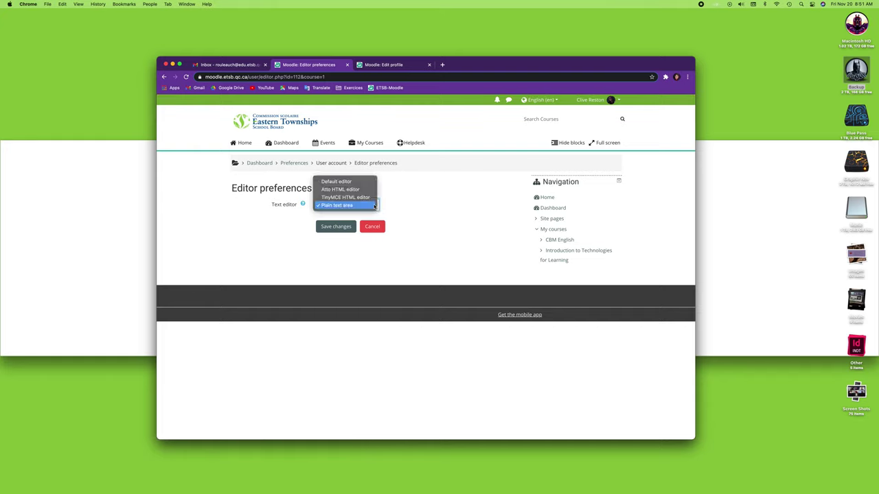
click(335, 182)
click(337, 226)
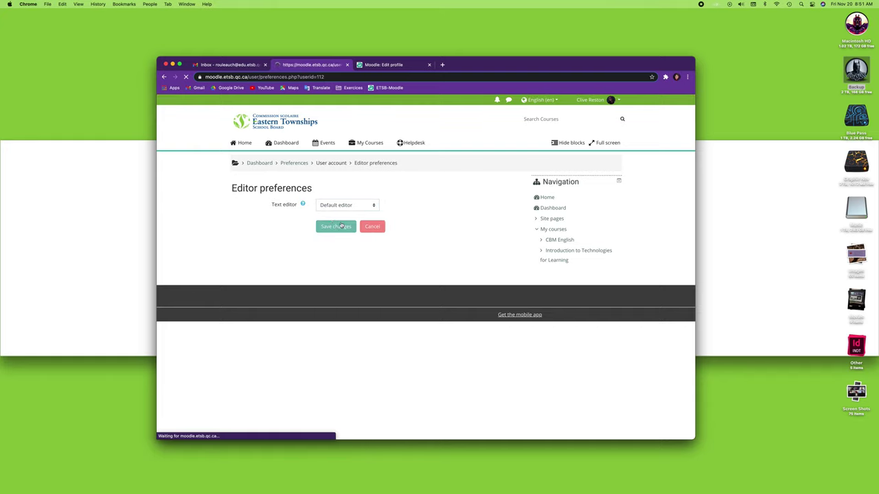
click(382, 65)
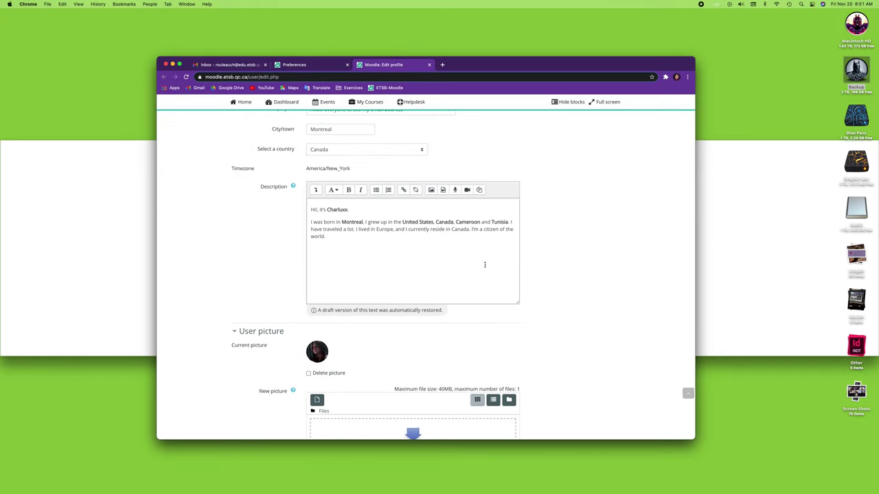
click(295, 65)
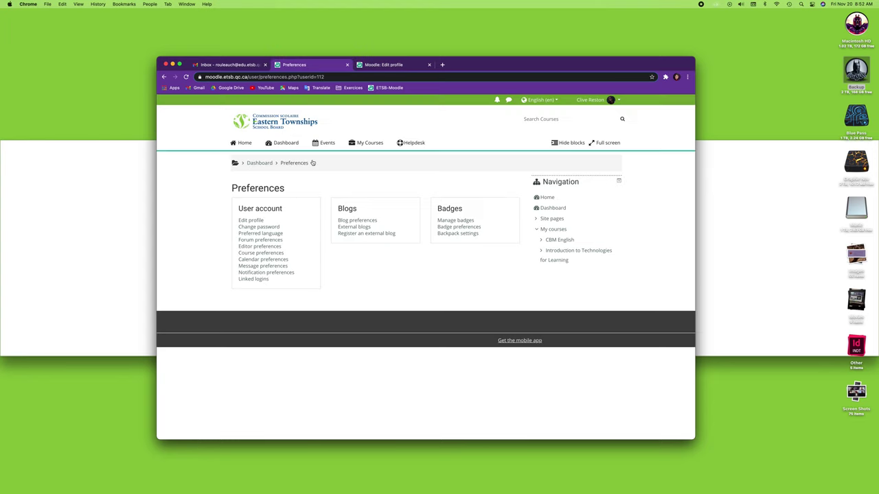
click(254, 254)
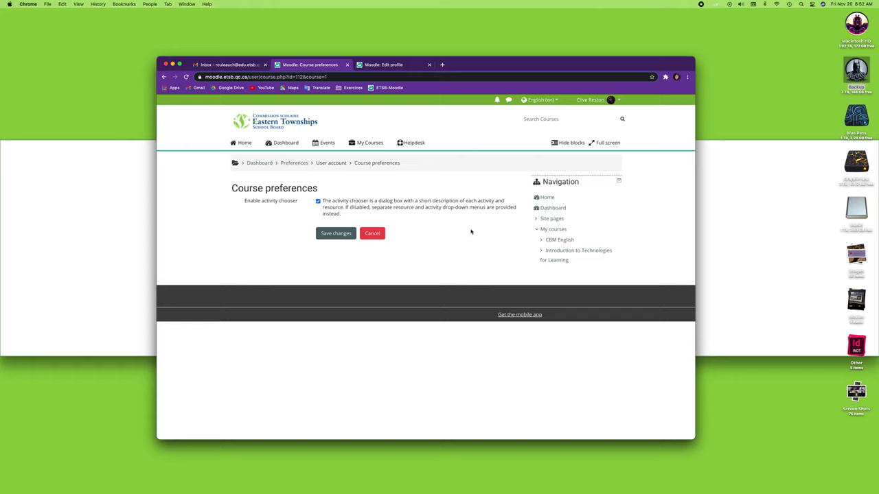
click(317, 201)
click(372, 234)
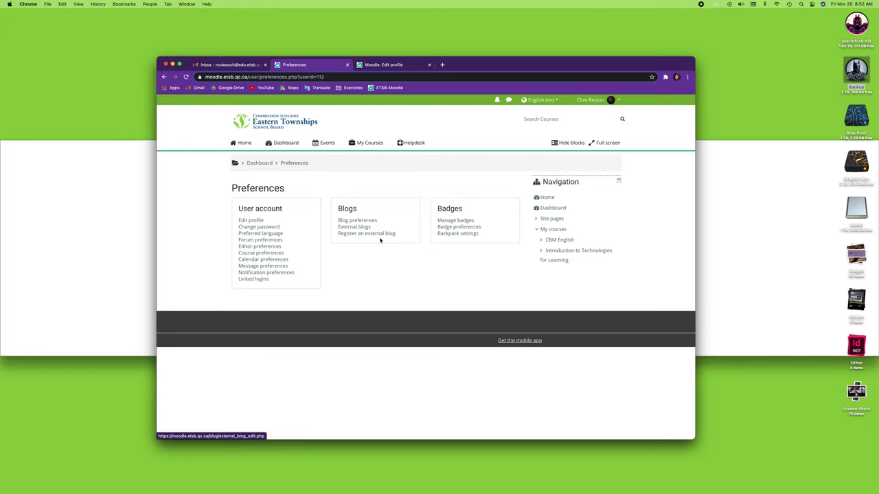
Switch the calendar to 24-hour time and make Sunday the first day of the week
click(246, 262)
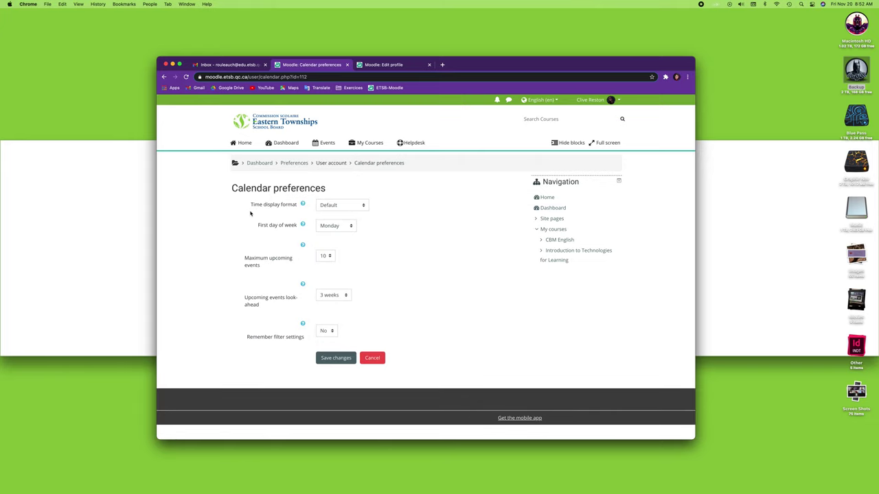
click(364, 205)
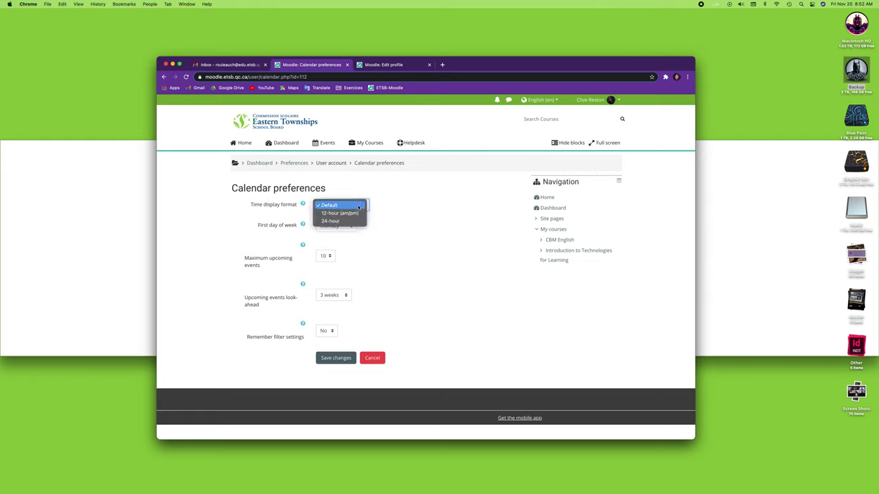
click(332, 222)
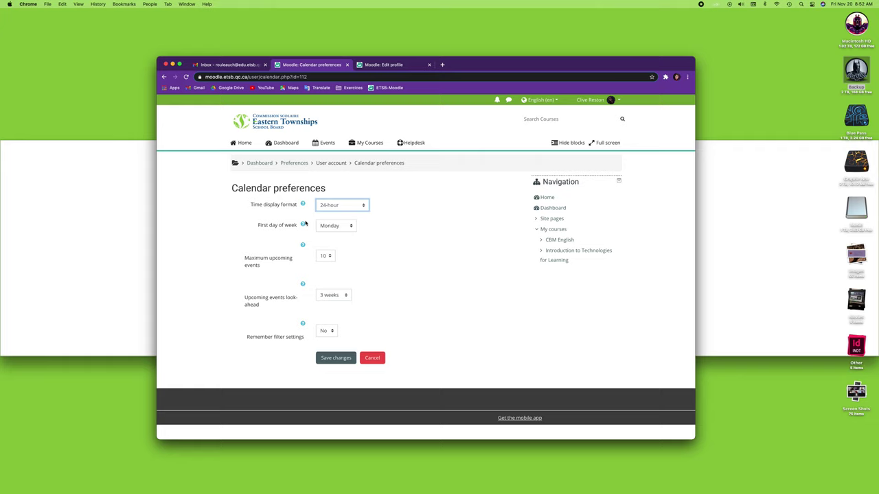
click(352, 227)
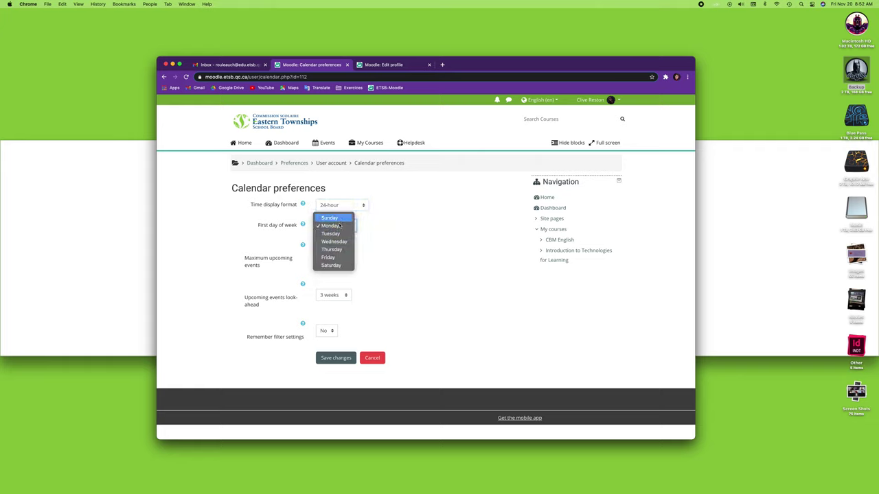
click(344, 218)
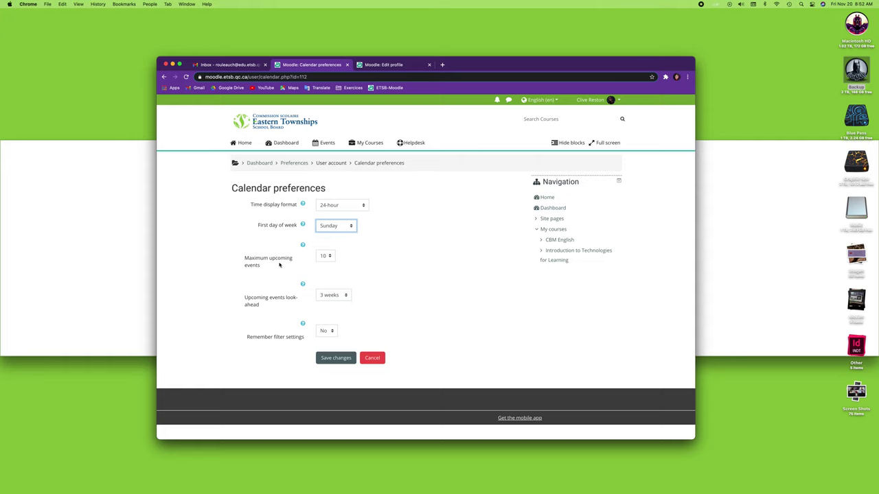
Keep 10 upcoming events and a 3-week look-ahead, set Remember filter settings to Yes, and save
click(323, 258)
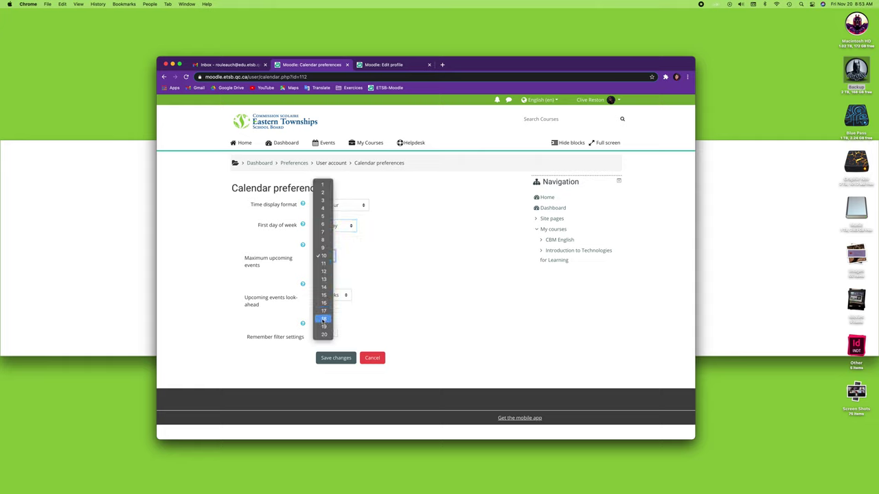
click(362, 283)
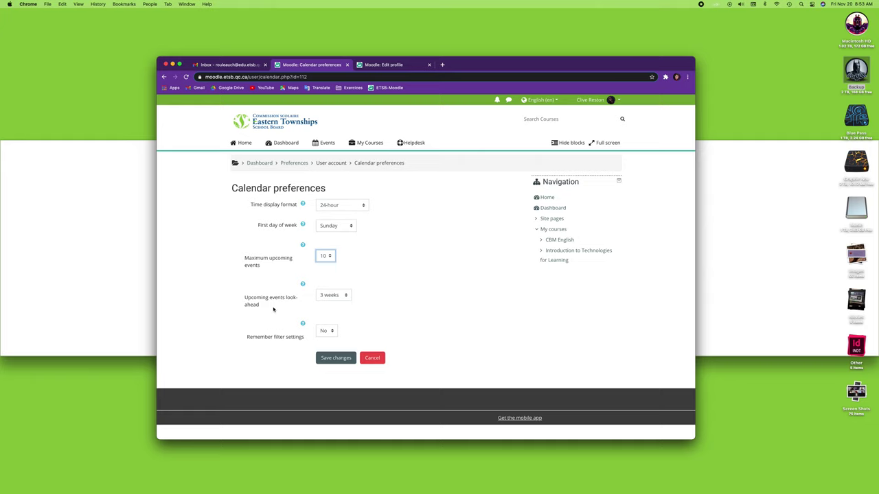
click(347, 296)
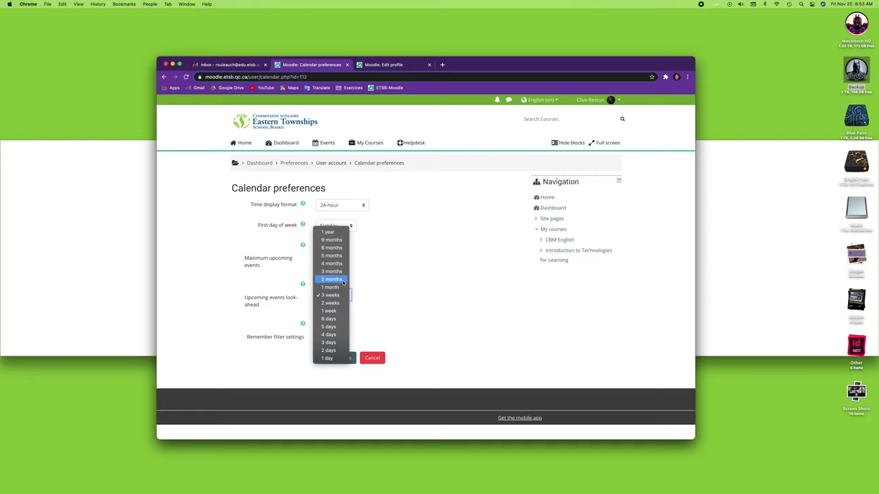
click(398, 329)
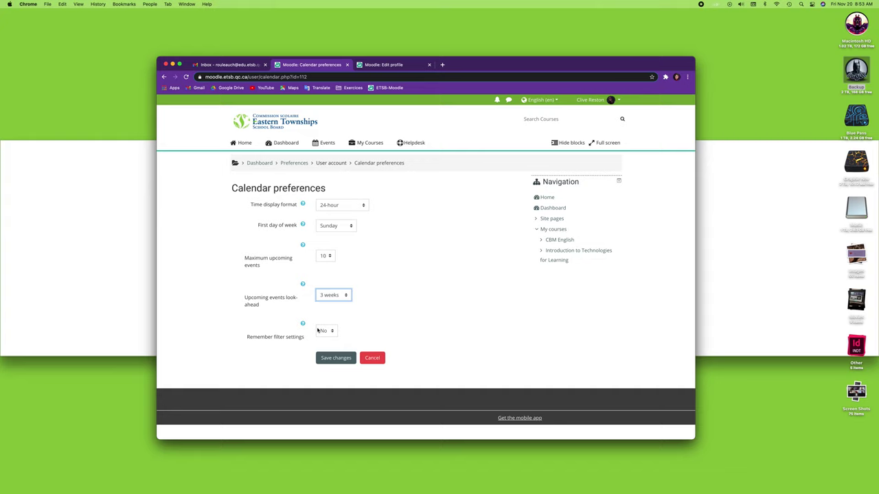
click(334, 332)
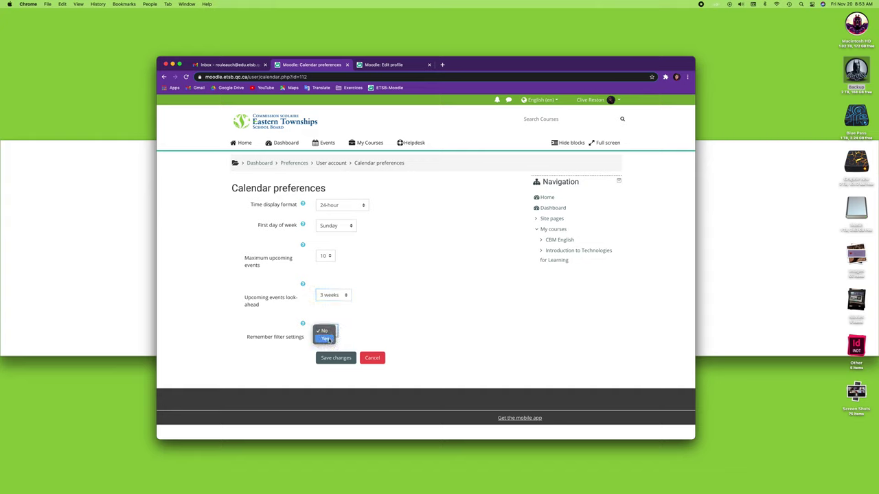
click(327, 339)
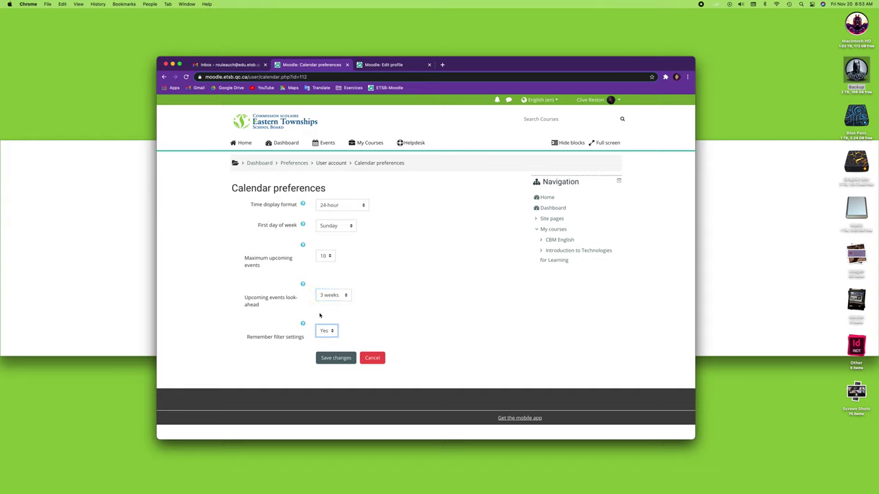
click(343, 359)
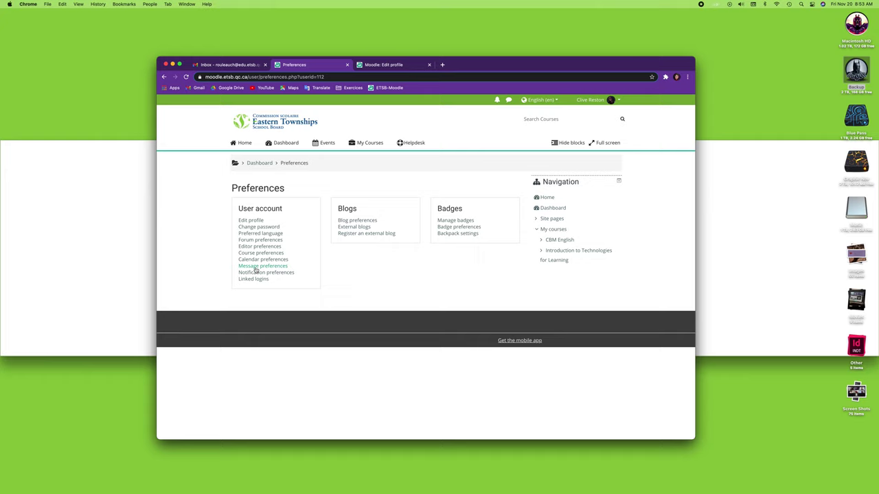
Review message privacy and email notification settings, leaving them as they were
click(266, 270)
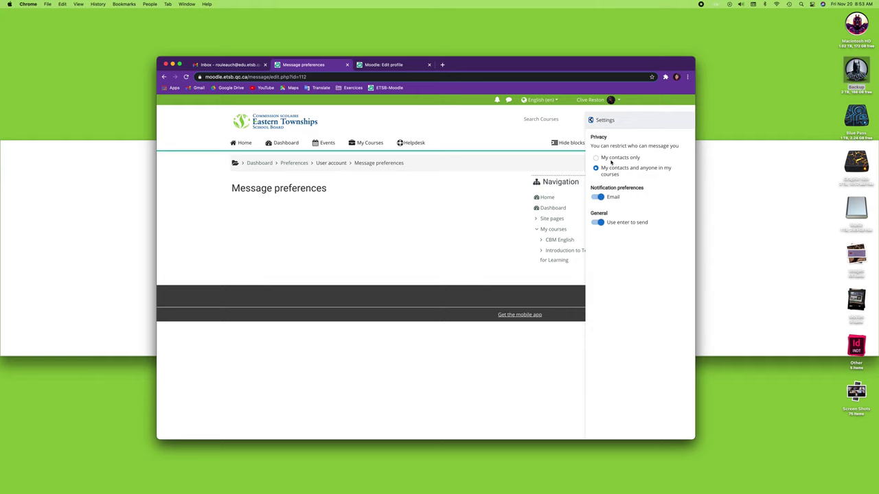
click(611, 159)
click(603, 171)
click(597, 198)
click(598, 198)
Return to the messaging contacts list and expand the Private conversations group
click(591, 121)
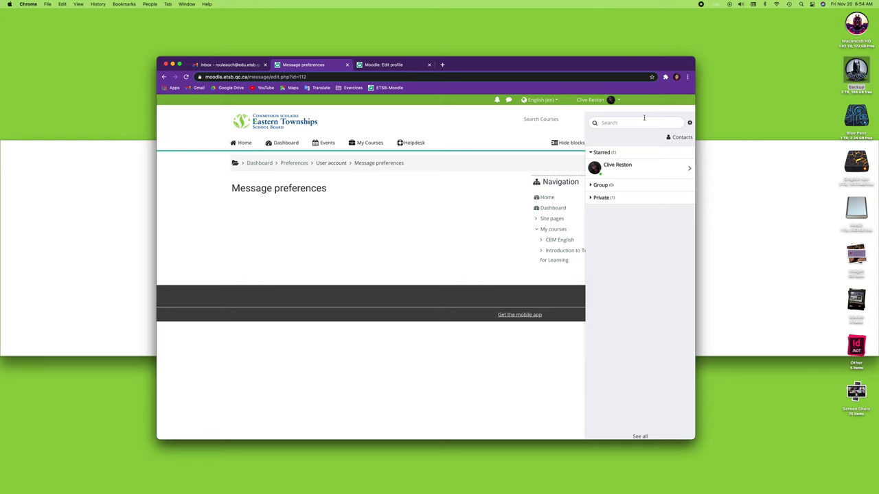
drag(644, 243, 629, 124)
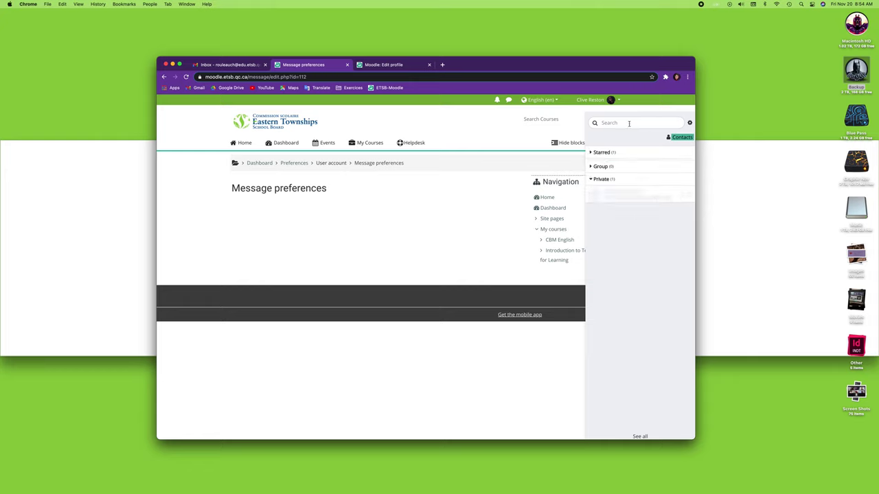
click(661, 233)
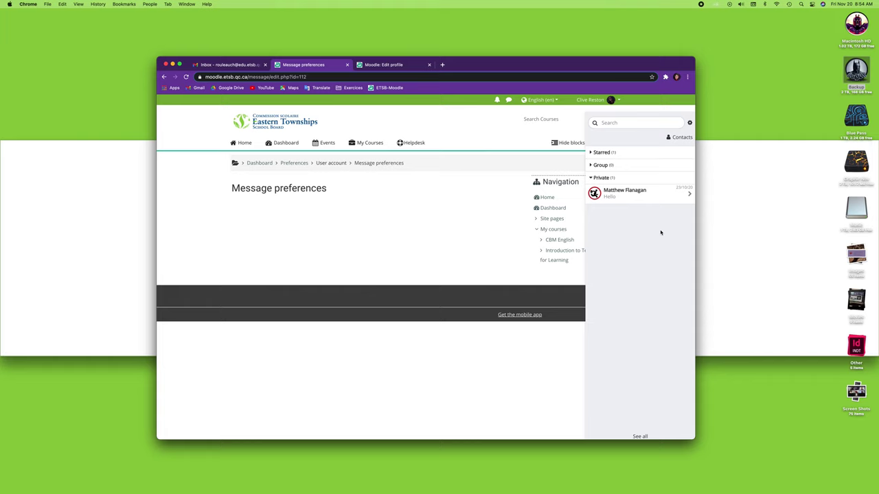
click(293, 165)
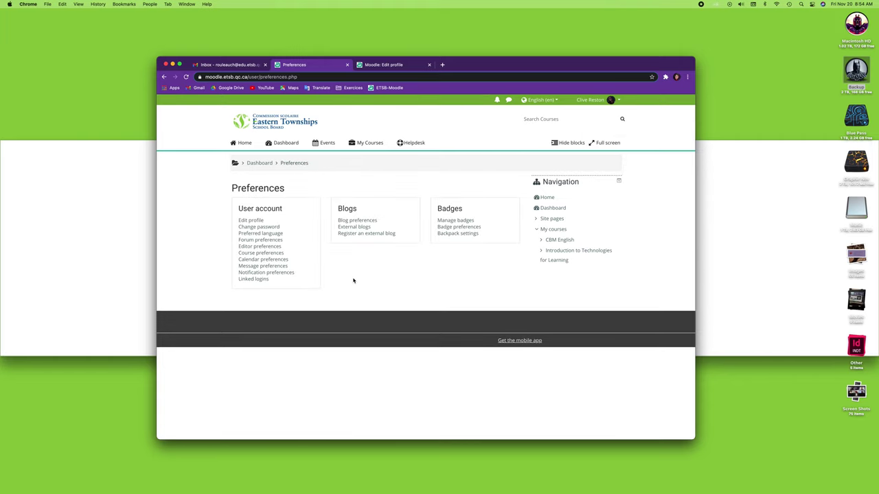
click(279, 275)
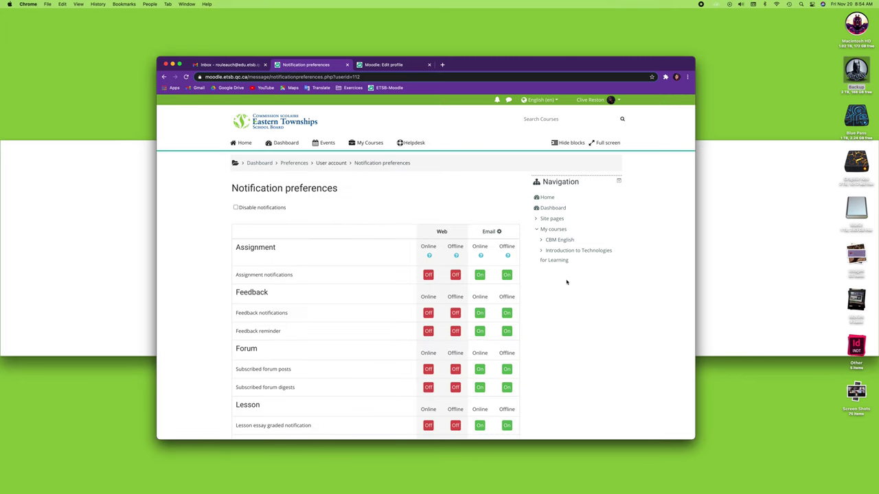
scroll(583, 292, down, 4)
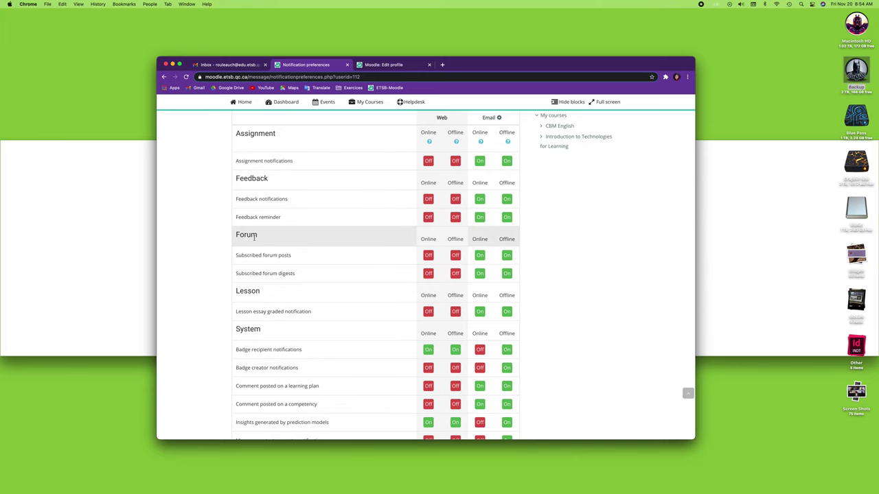
scroll(178, 276, down, 5)
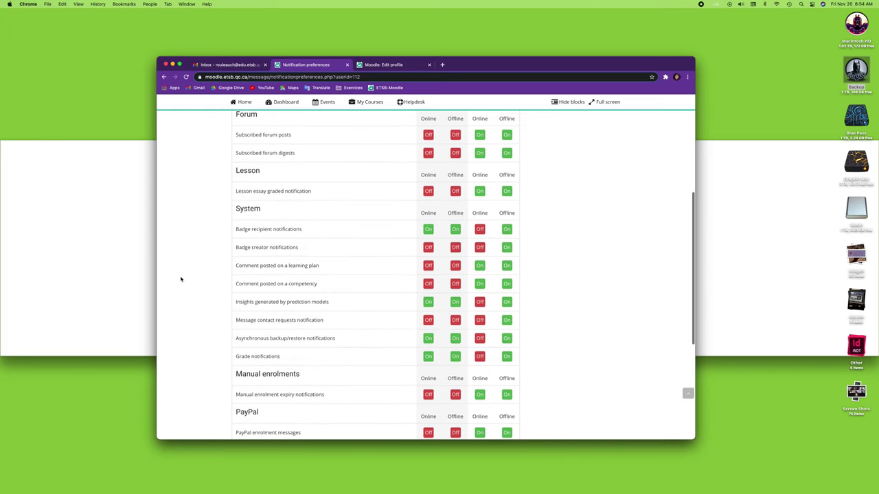
scroll(263, 299, down, 3)
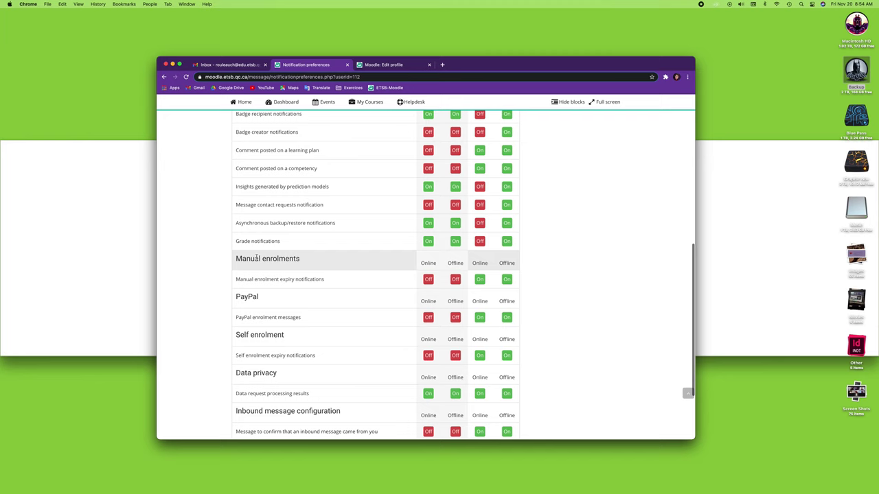
scroll(198, 309, down, 1)
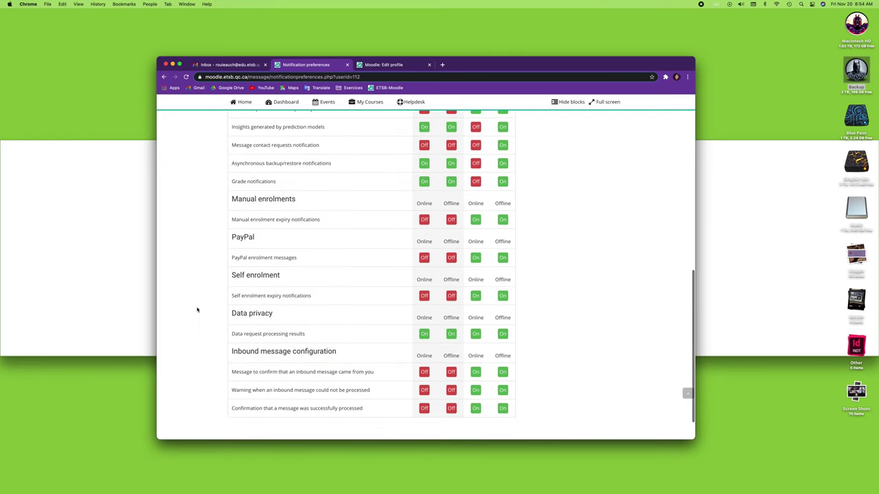
scroll(366, 276, up, 15)
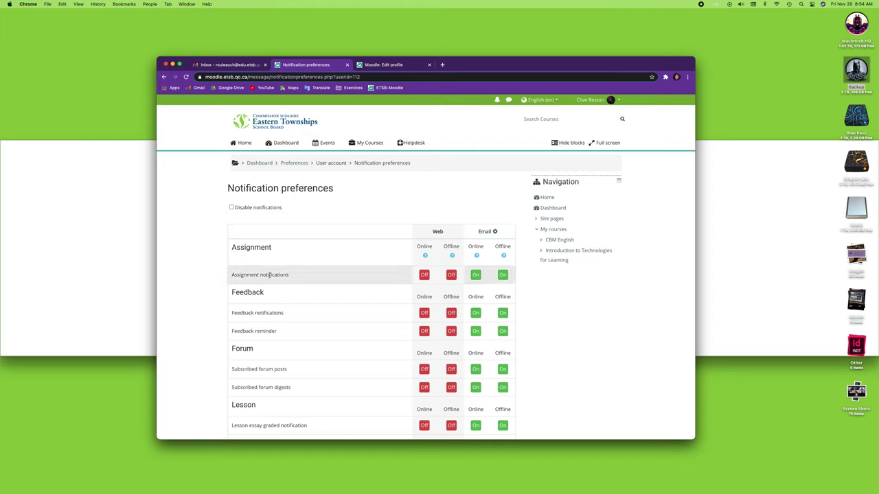
click(475, 274)
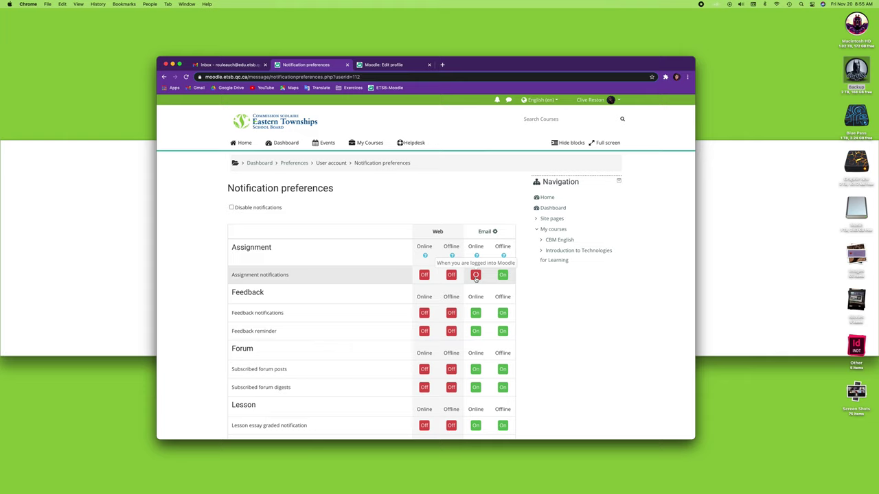
click(502, 275)
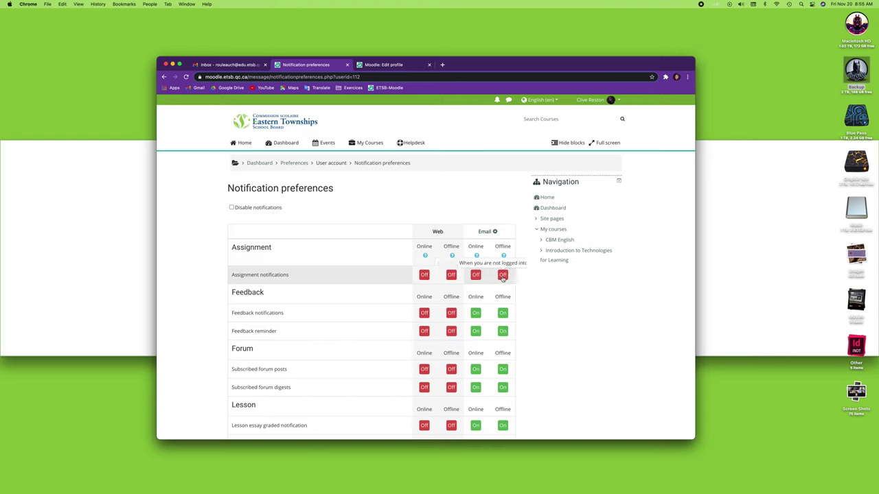
click(452, 275)
click(423, 274)
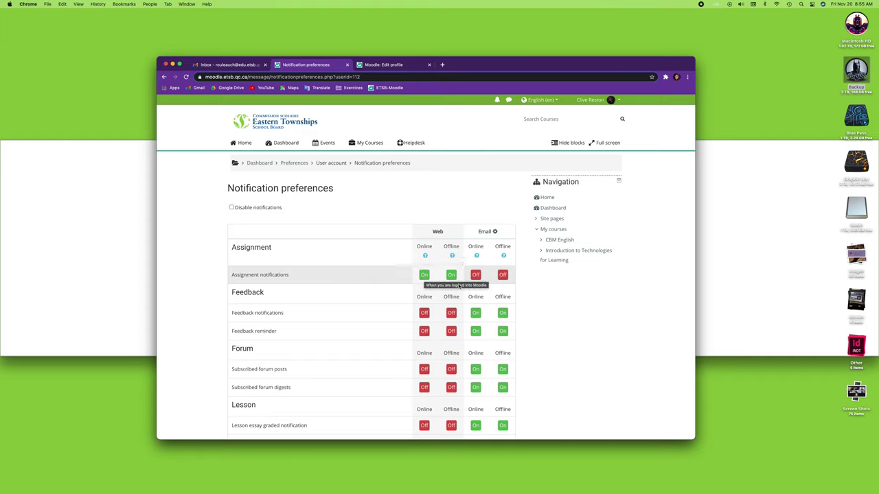
click(451, 275)
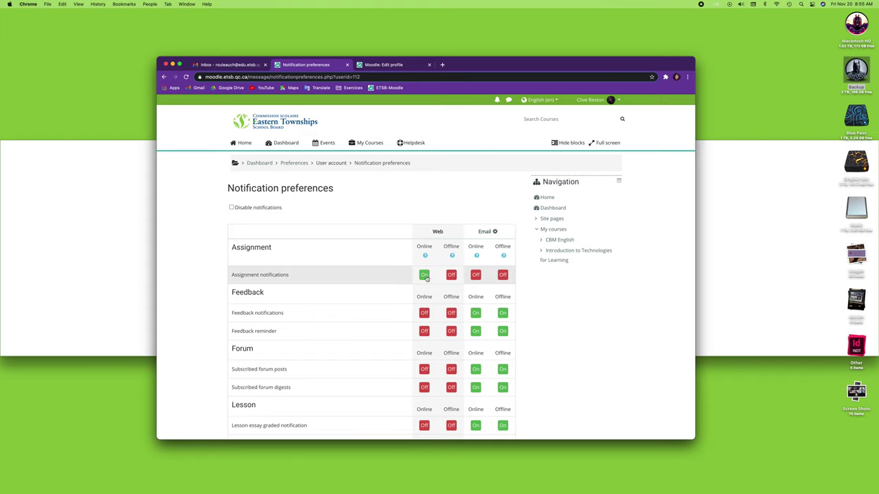
click(425, 274)
click(475, 274)
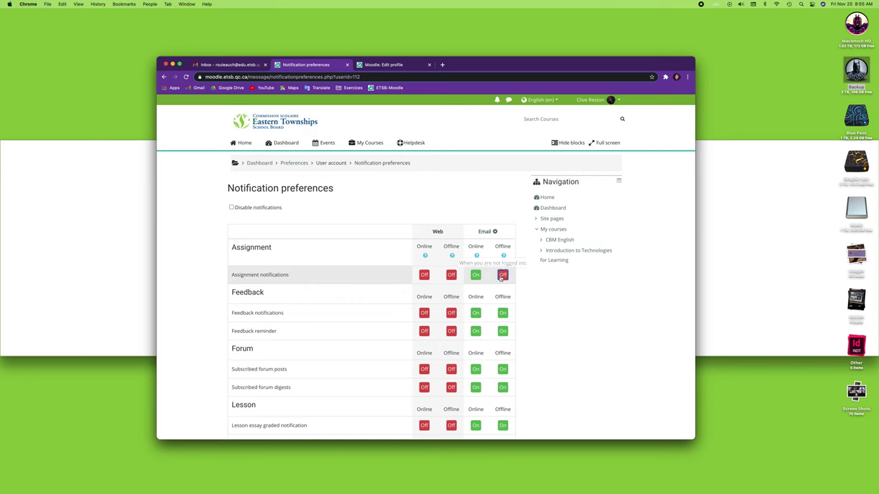
click(502, 275)
scroll(580, 287, down, 5)
scroll(577, 292, down, 4)
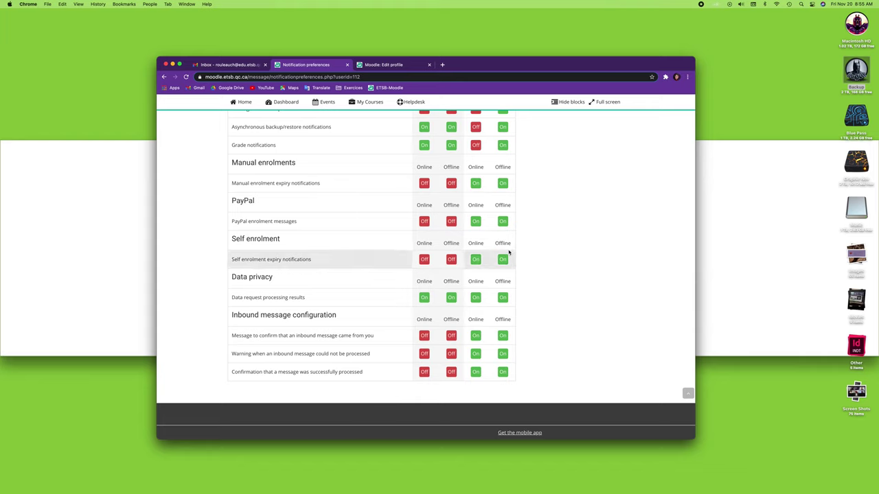
scroll(354, 269, up, 15)
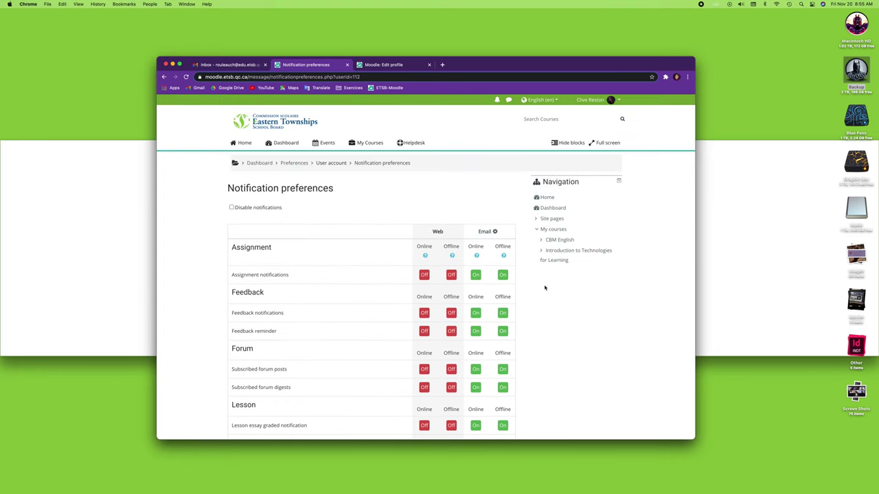
Attempt to link a Google account in Linked logins, then return to Preferences
click(295, 164)
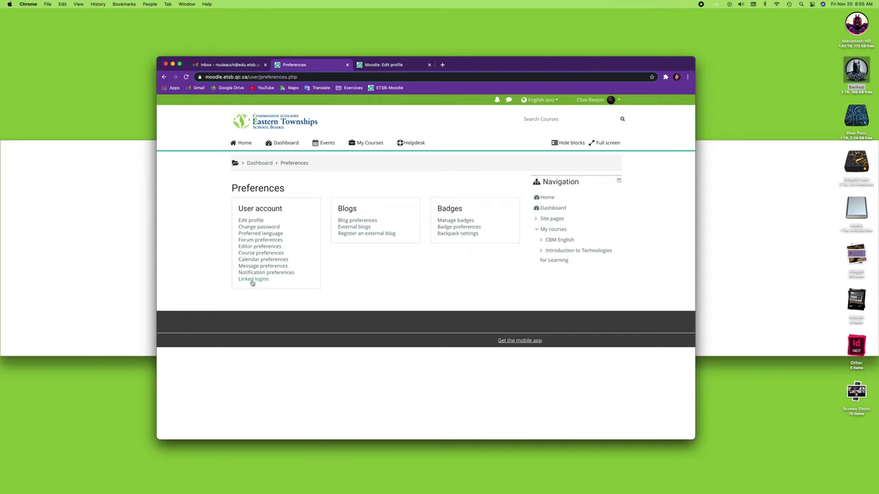
click(252, 280)
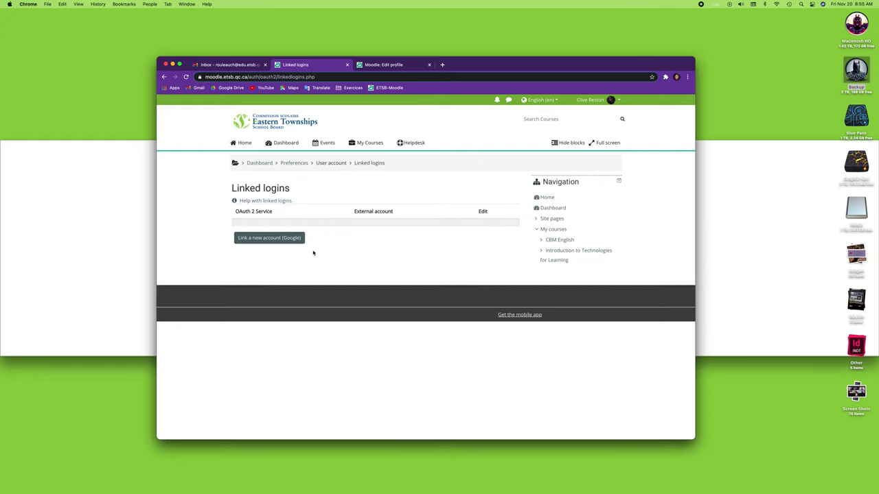
click(277, 238)
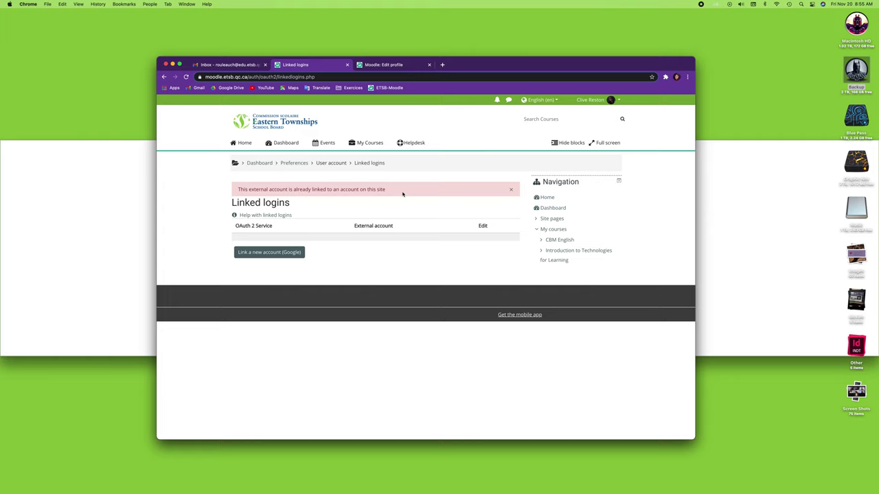
click(295, 163)
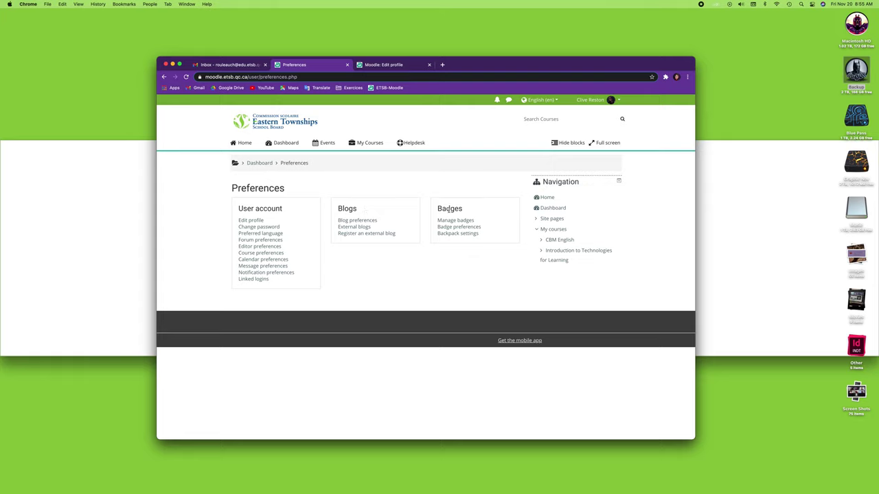
click(352, 222)
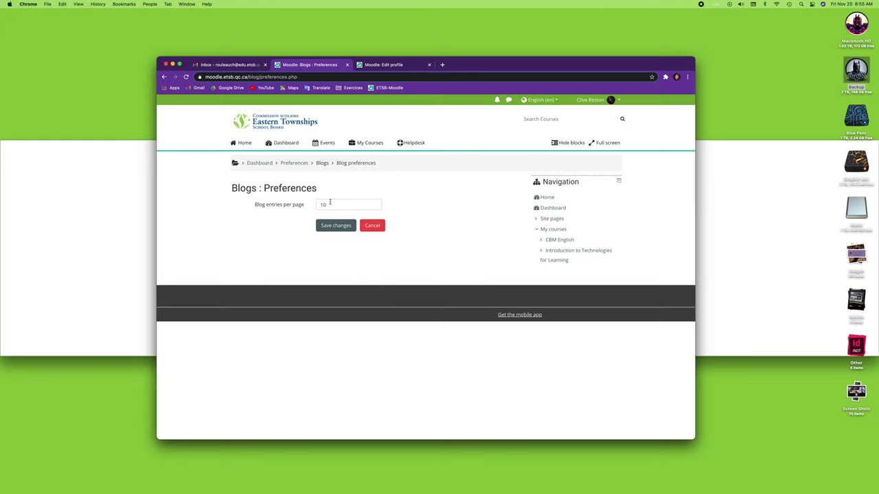
click(295, 163)
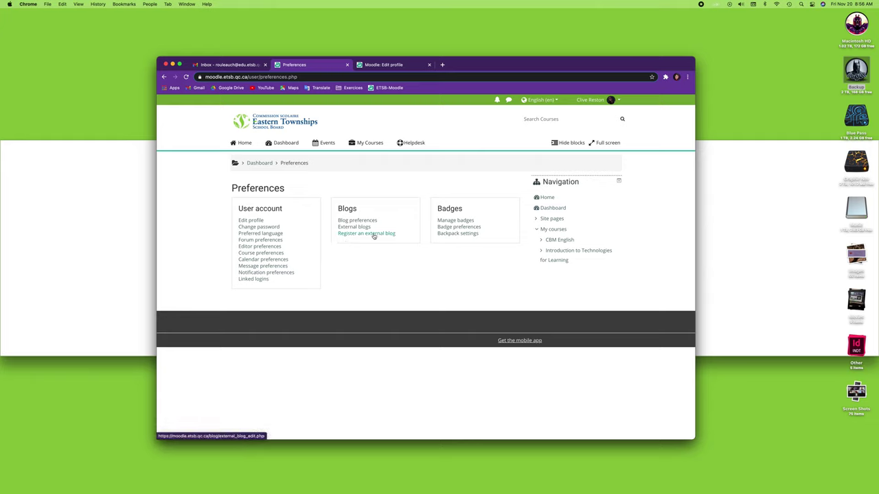
click(352, 228)
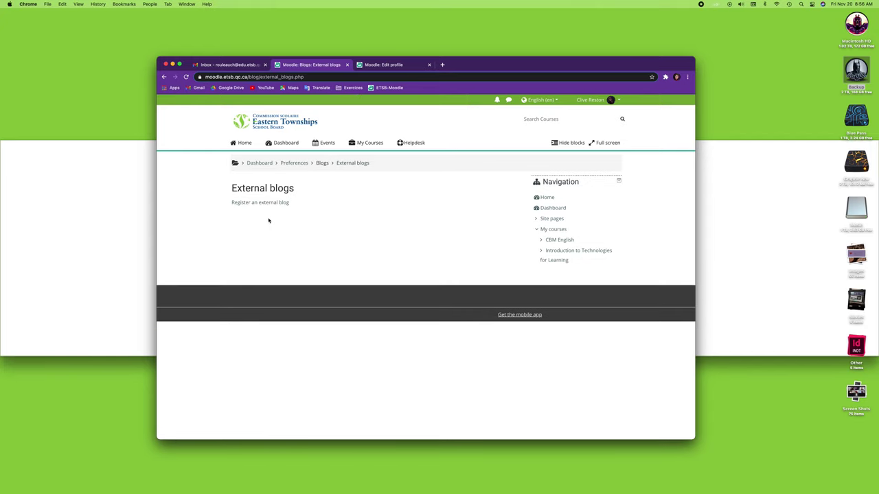
click(297, 163)
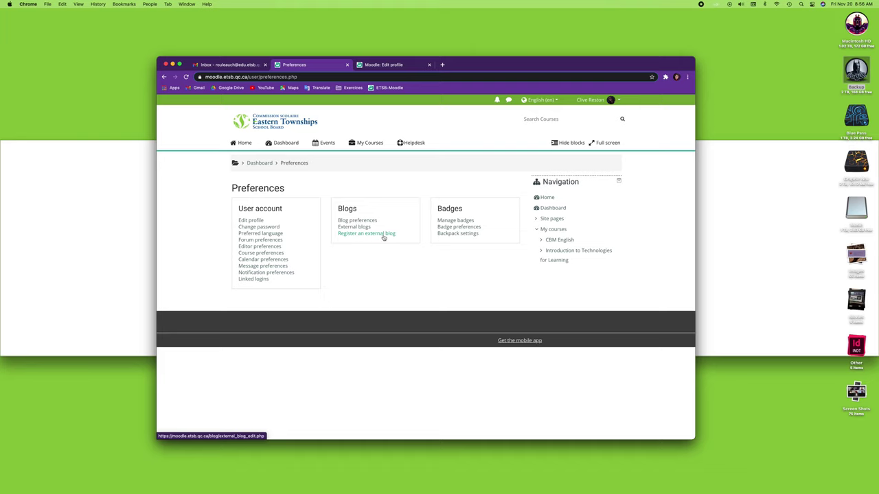
click(382, 234)
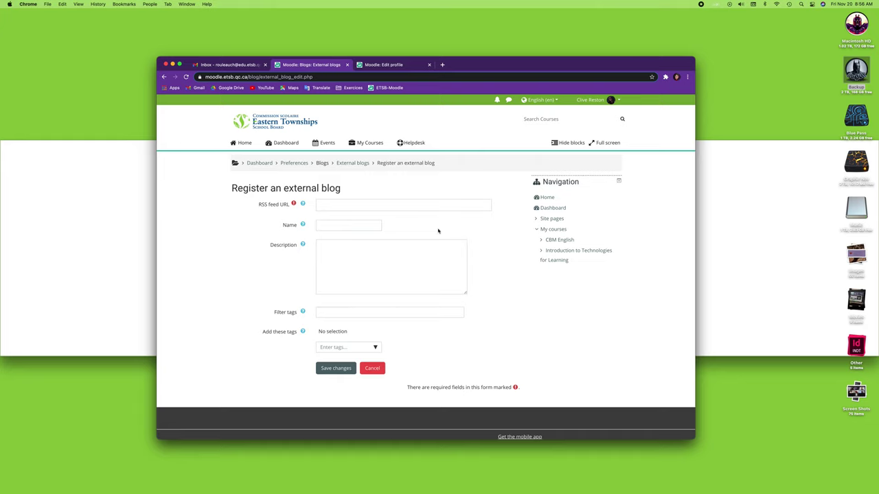
click(285, 163)
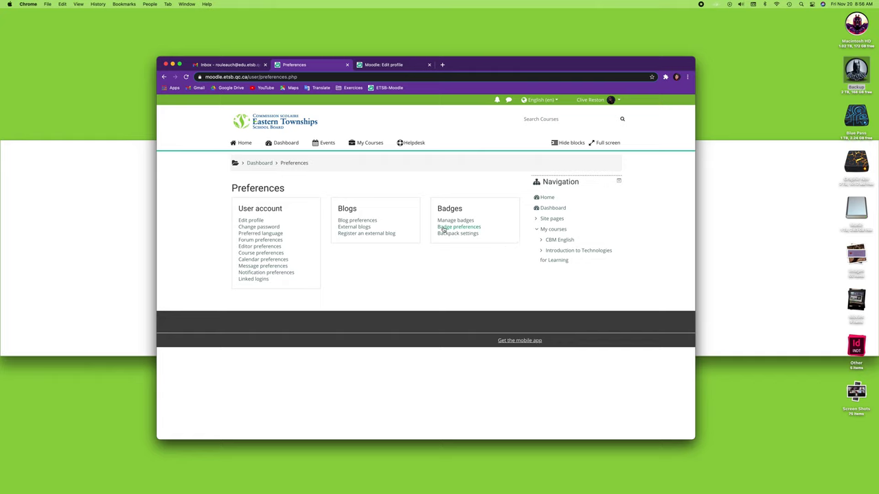
Save Badge preferences with earned badges still shown automatically on the profile, then return to Preferences
click(464, 229)
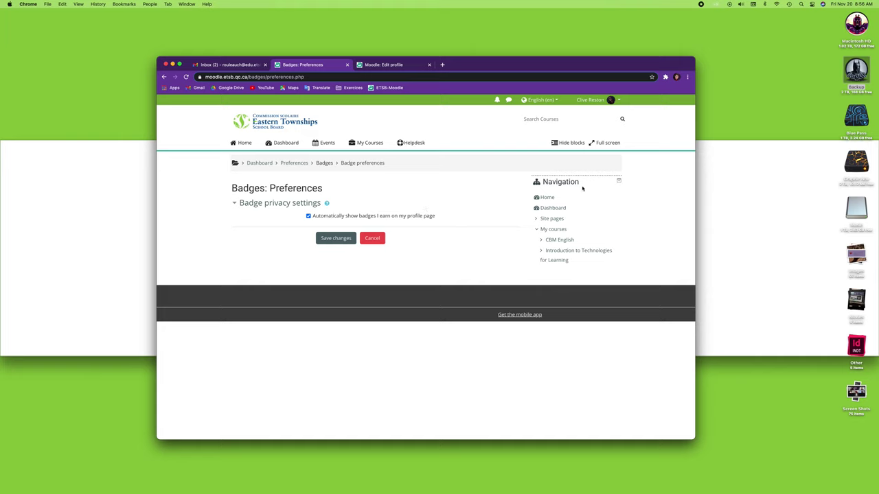
click(592, 102)
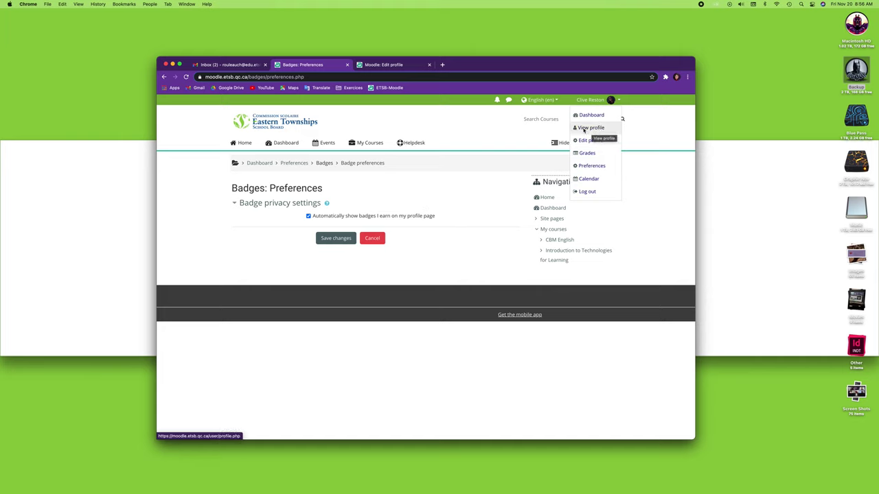
click(475, 187)
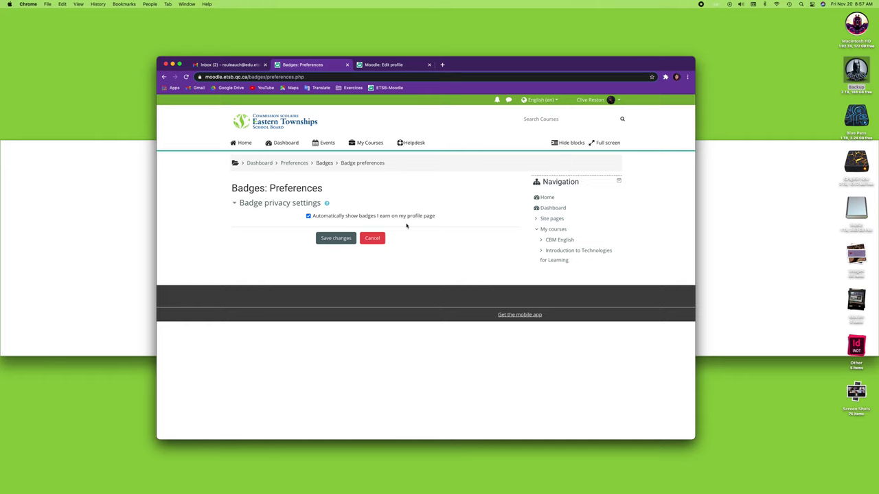
click(309, 216)
click(308, 215)
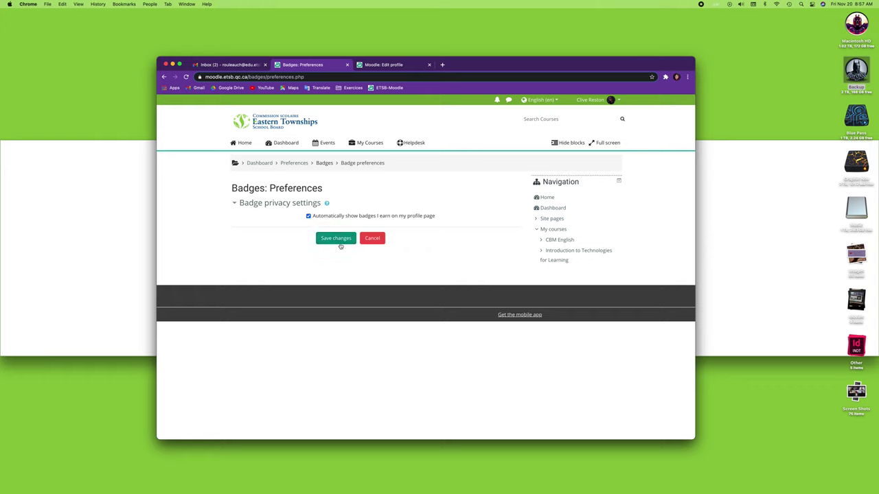
click(339, 240)
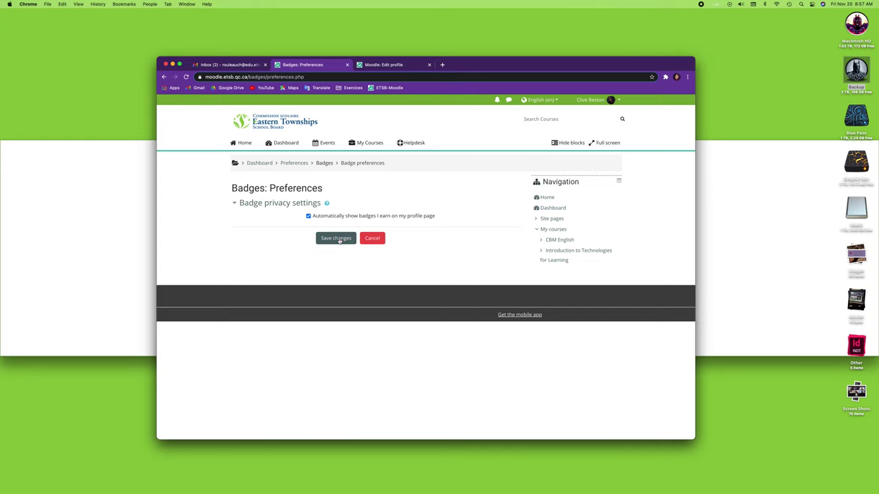
click(300, 164)
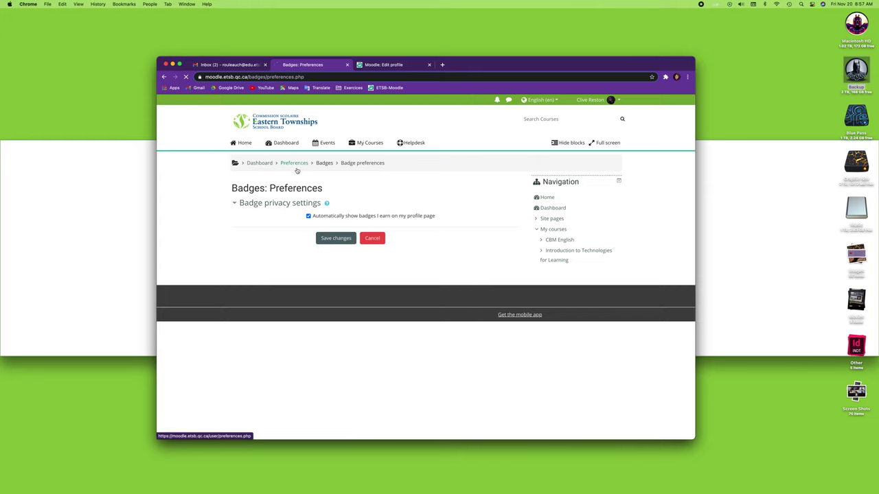